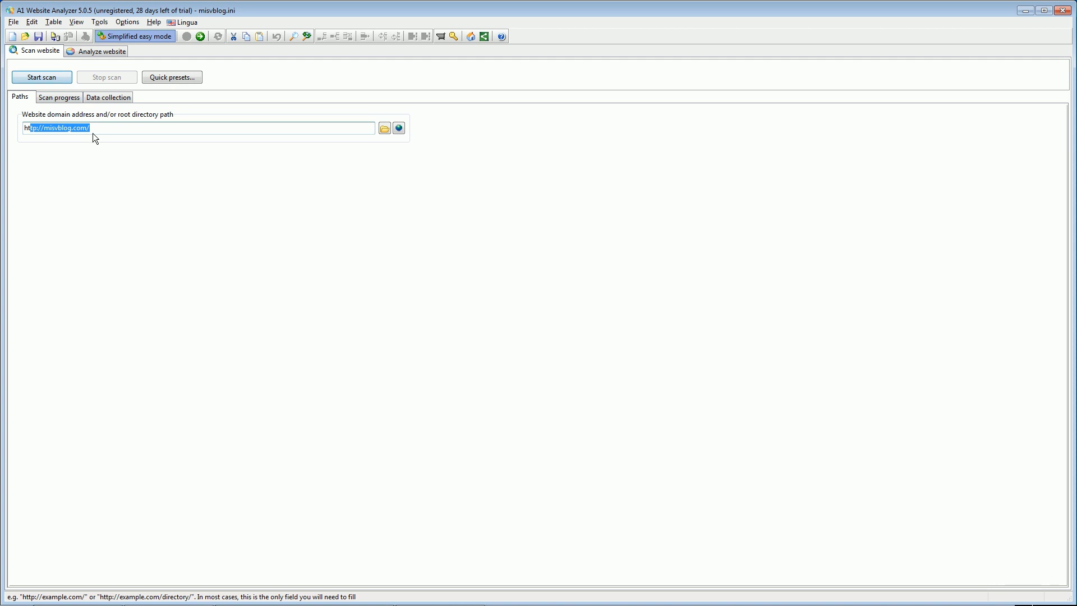
- Turn off simplified easy mode to reveal the advanced scan options, and turn easy mode back on
click(92, 129)
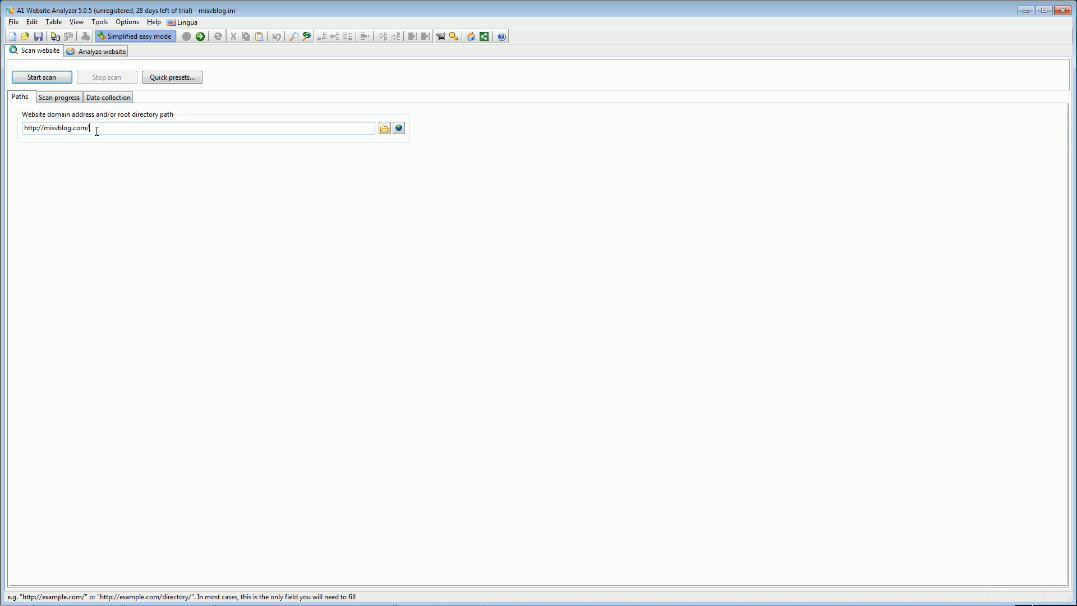
click(122, 36)
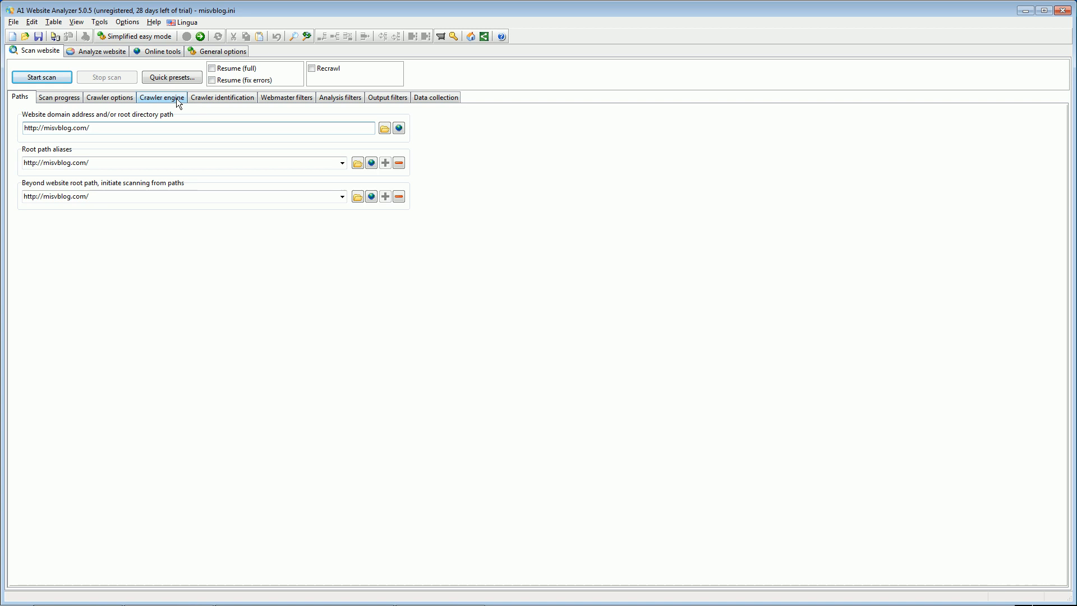
click(133, 37)
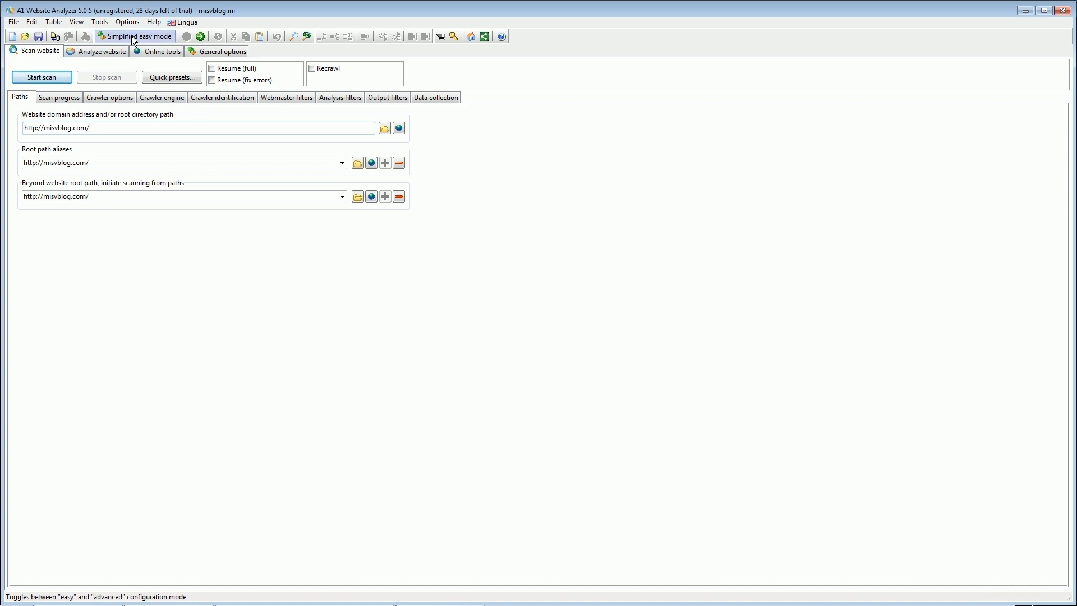
click(131, 35)
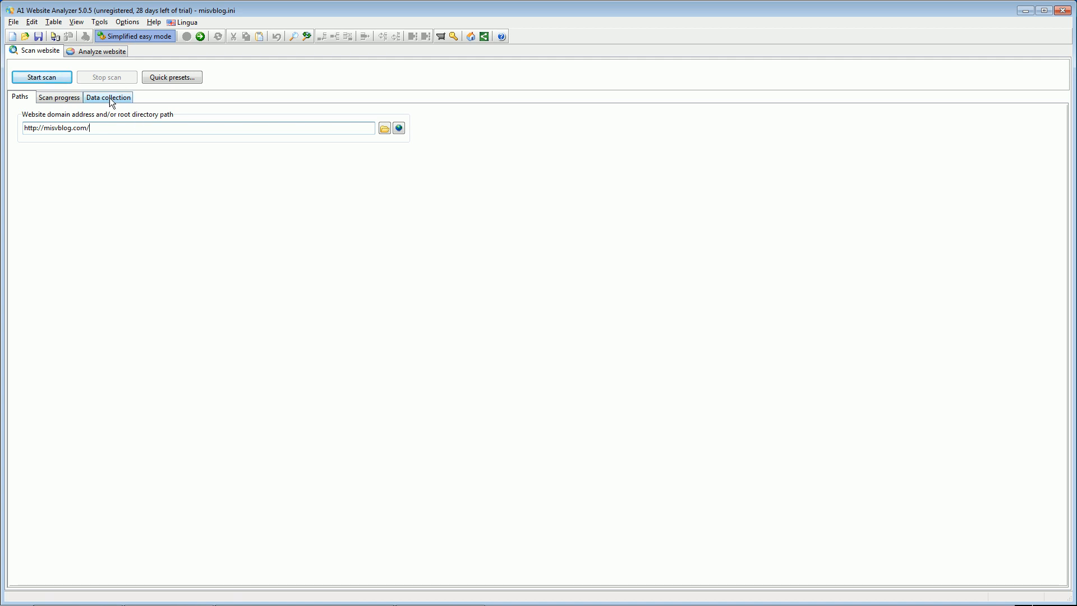
- In the website analysis, show the URLs as a directory tree and display only the extracted content columns, with all of them enabled
click(92, 51)
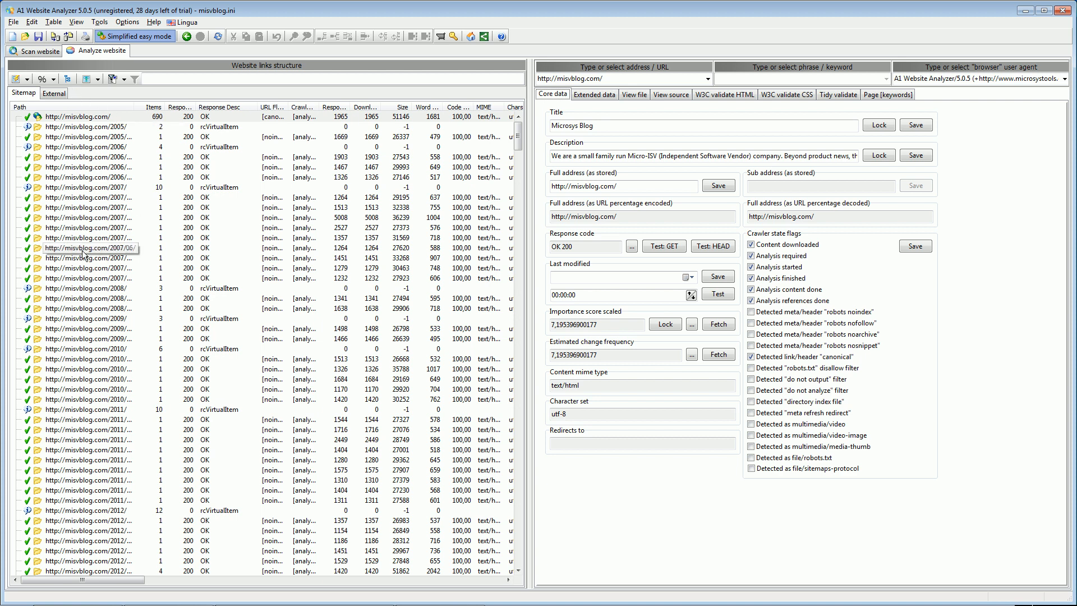
click(69, 82)
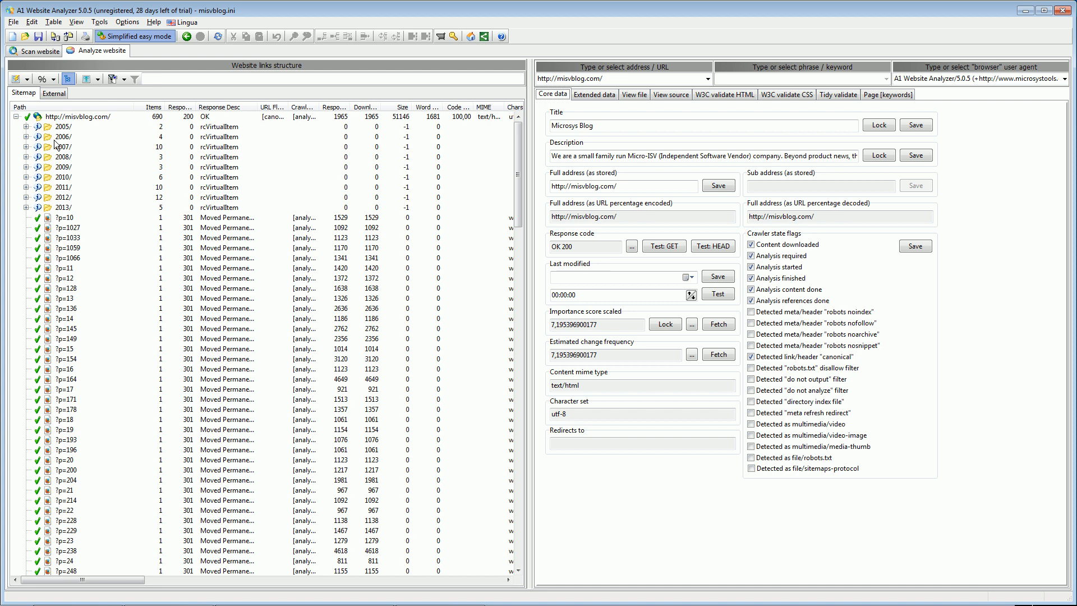
click(98, 80)
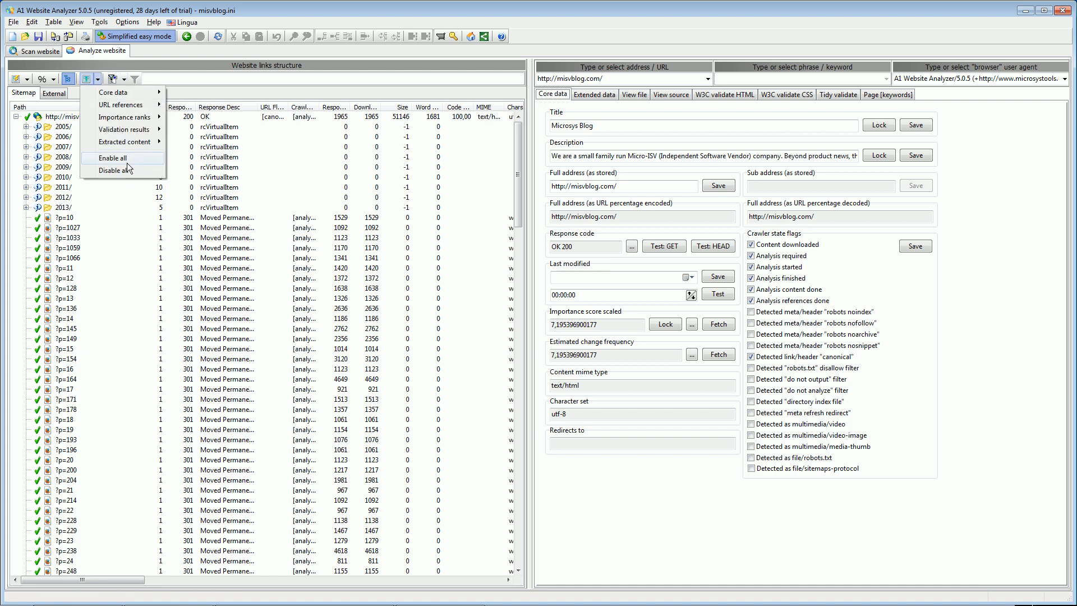
click(114, 170)
click(97, 79)
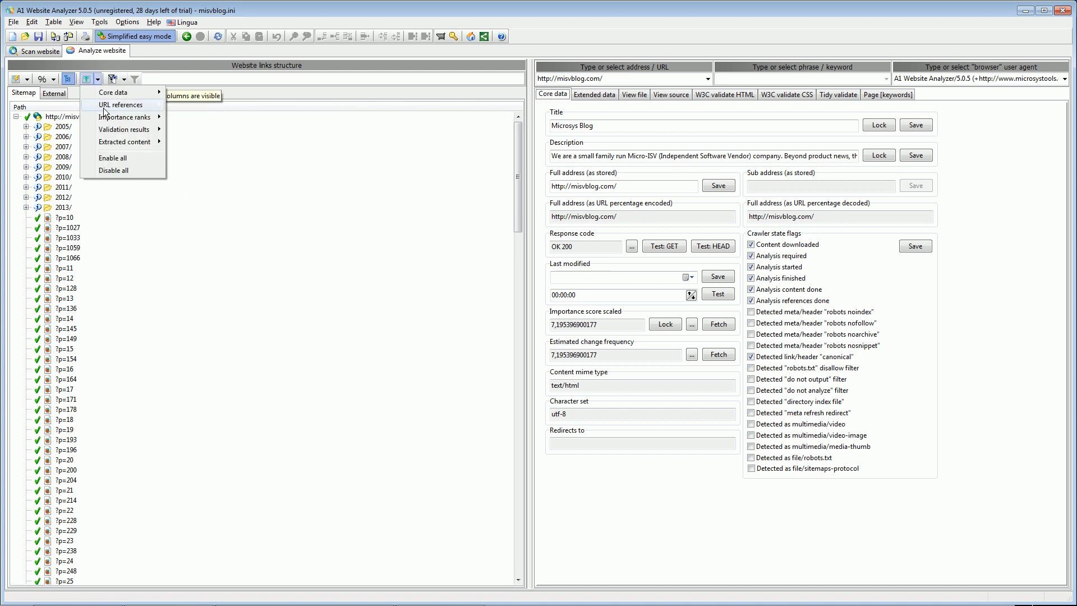
mouse_move(126, 144)
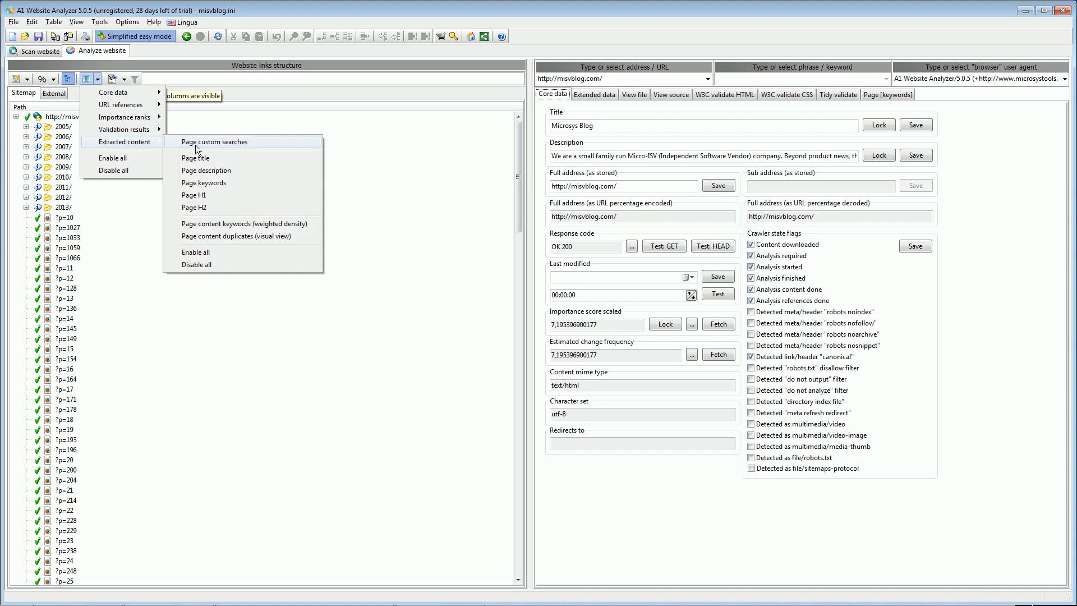
click(203, 255)
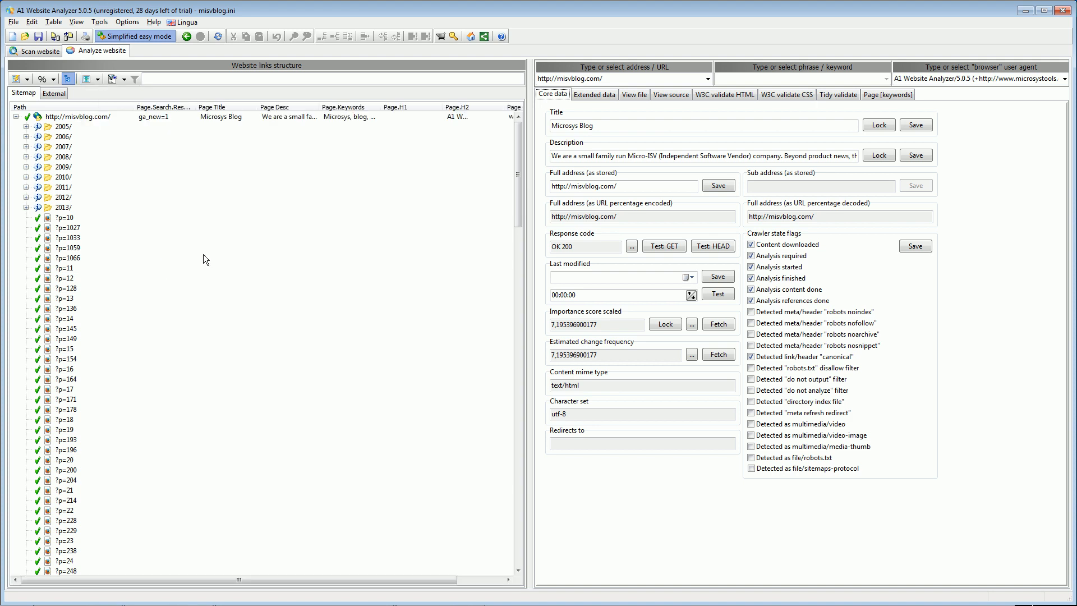
- Return the URLs to a flat list and widen the website links structure pane
click(71, 81)
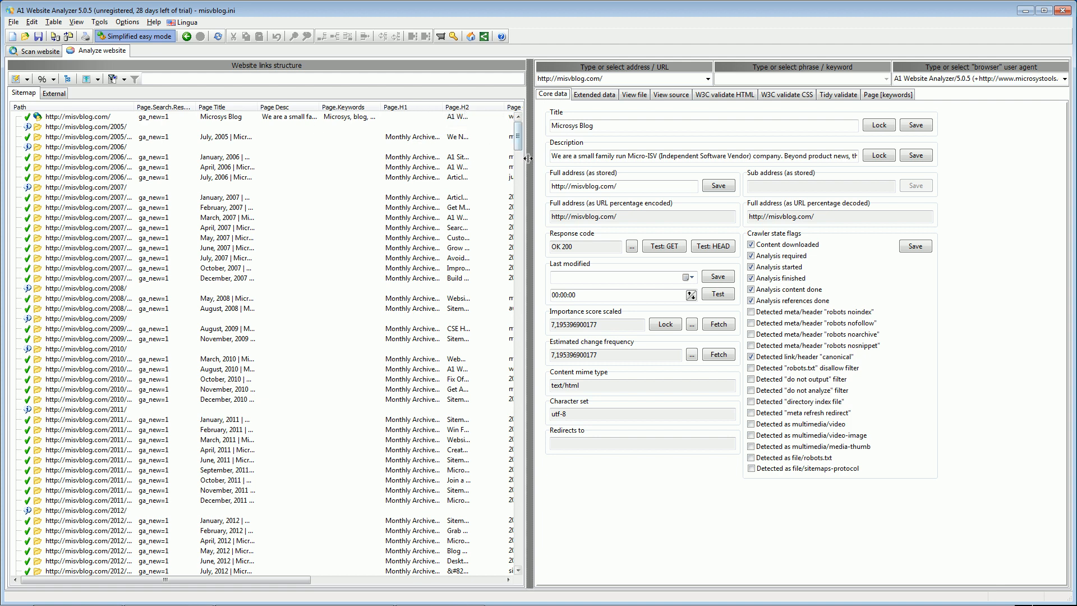
drag(530, 155, 567, 158)
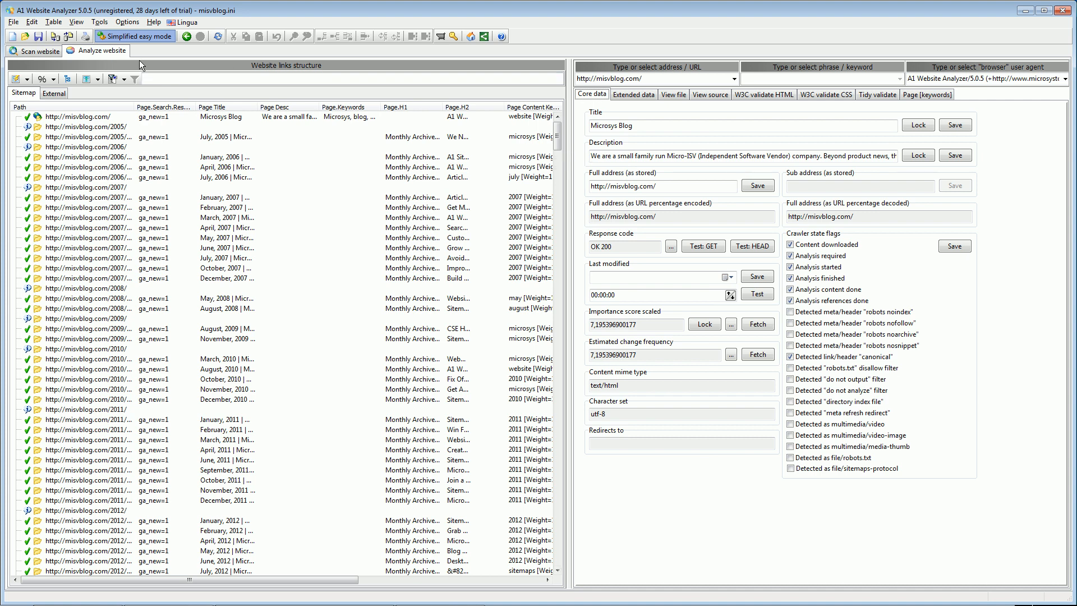
- Review the scan's data collection options, including the custom string search, and return to the website analysis
click(48, 52)
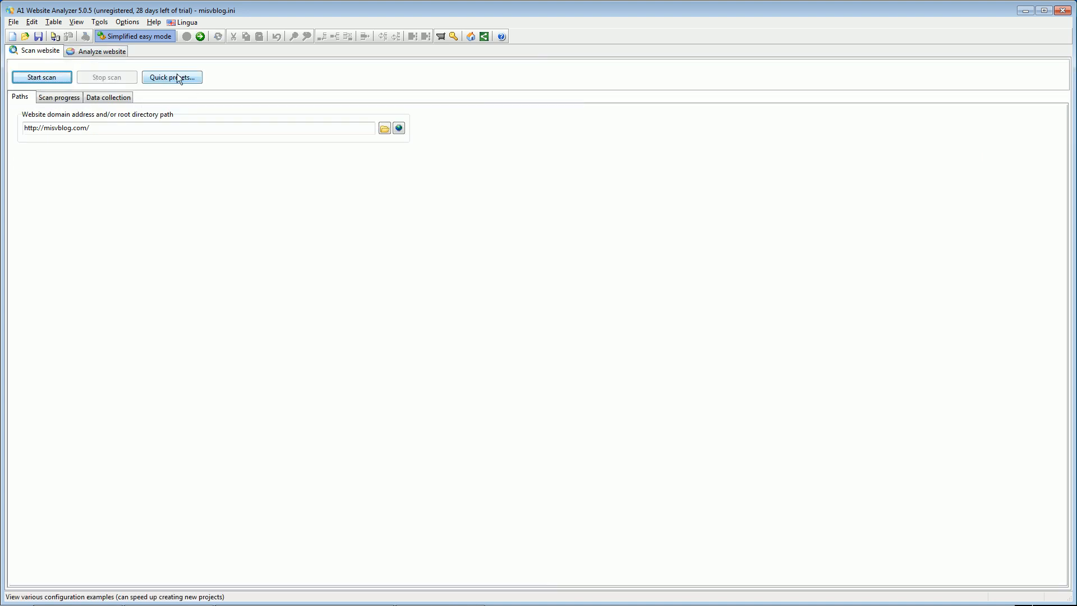
click(110, 97)
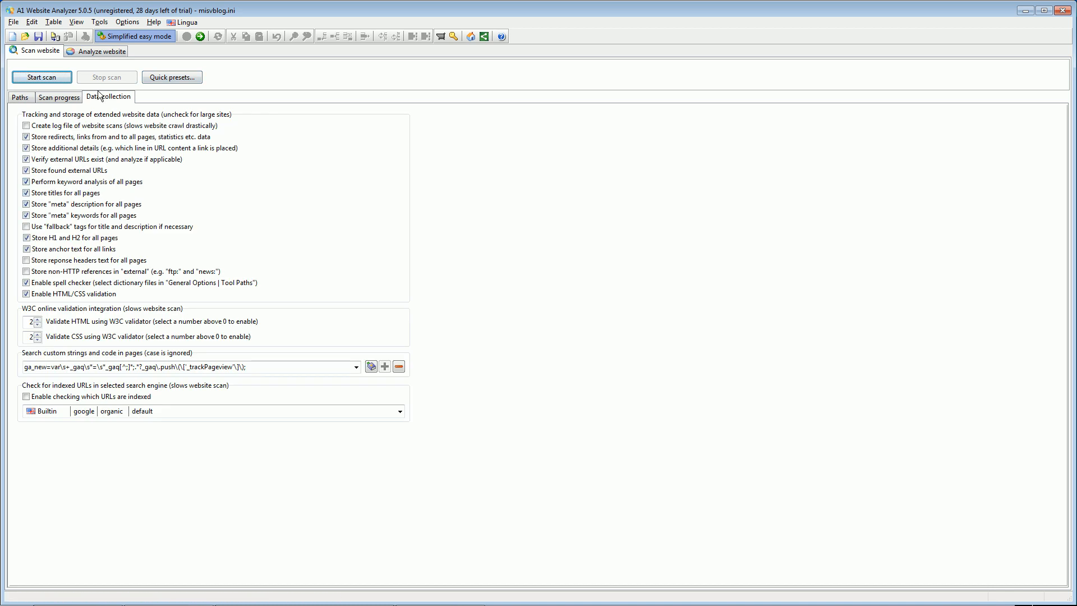
click(98, 51)
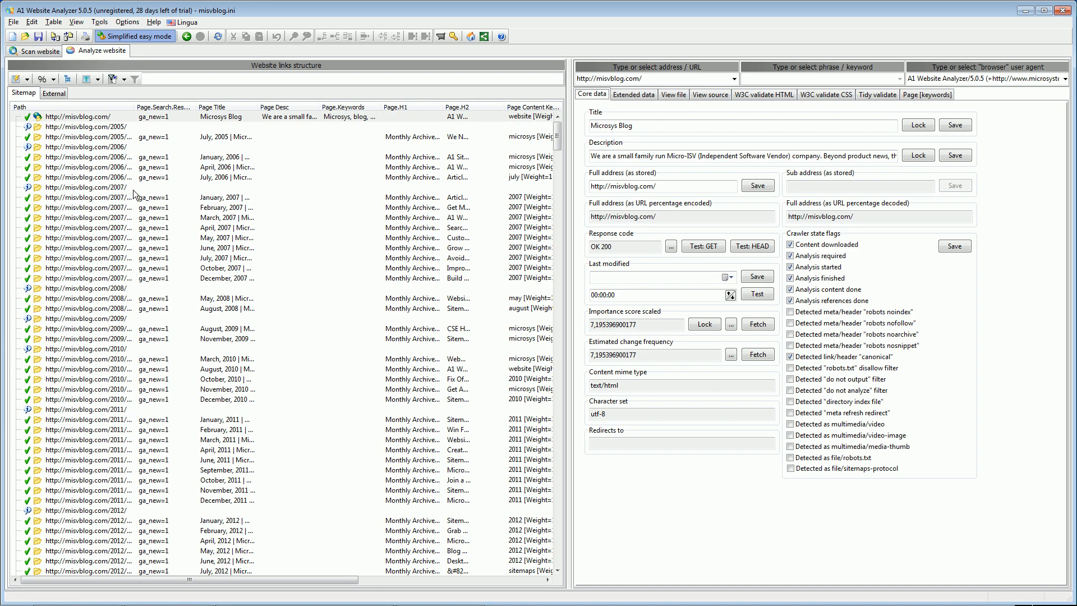
- Hide all extracted content columns and show only page content duplicates (visual view)
click(98, 79)
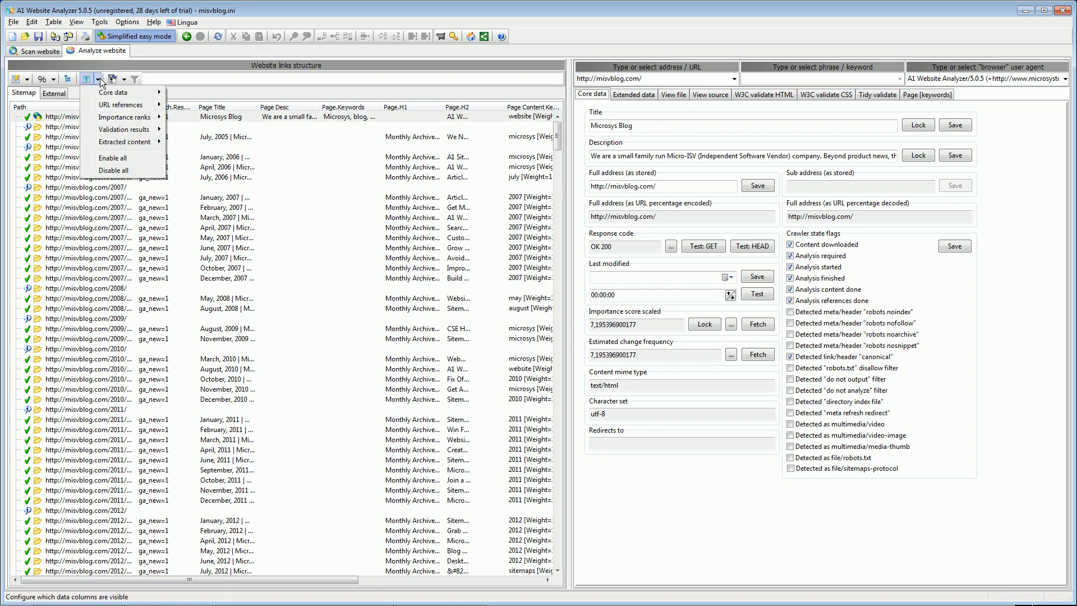
mouse_move(129, 140)
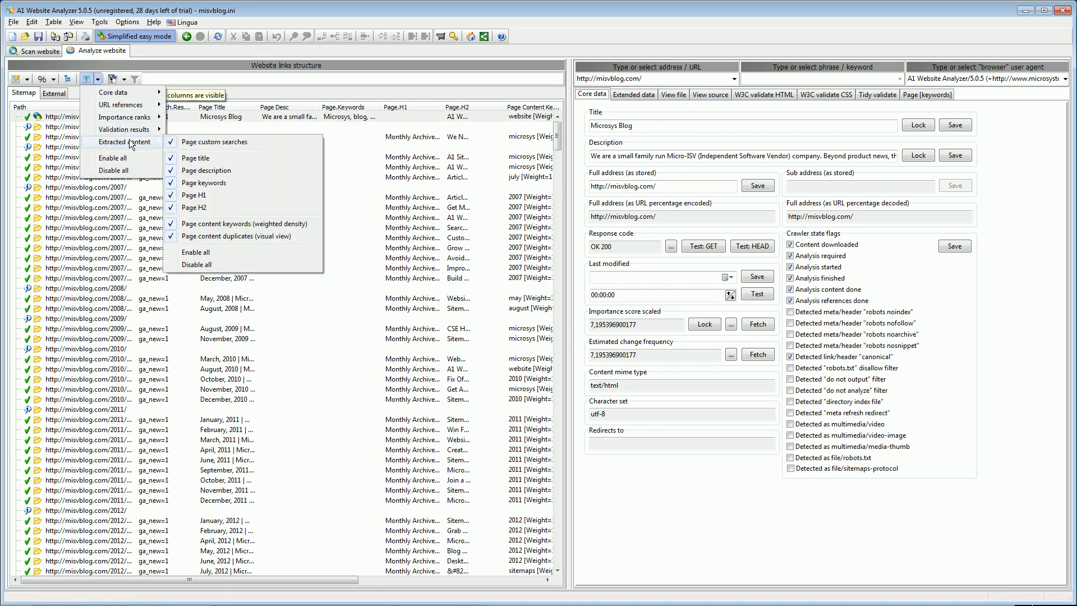
click(221, 263)
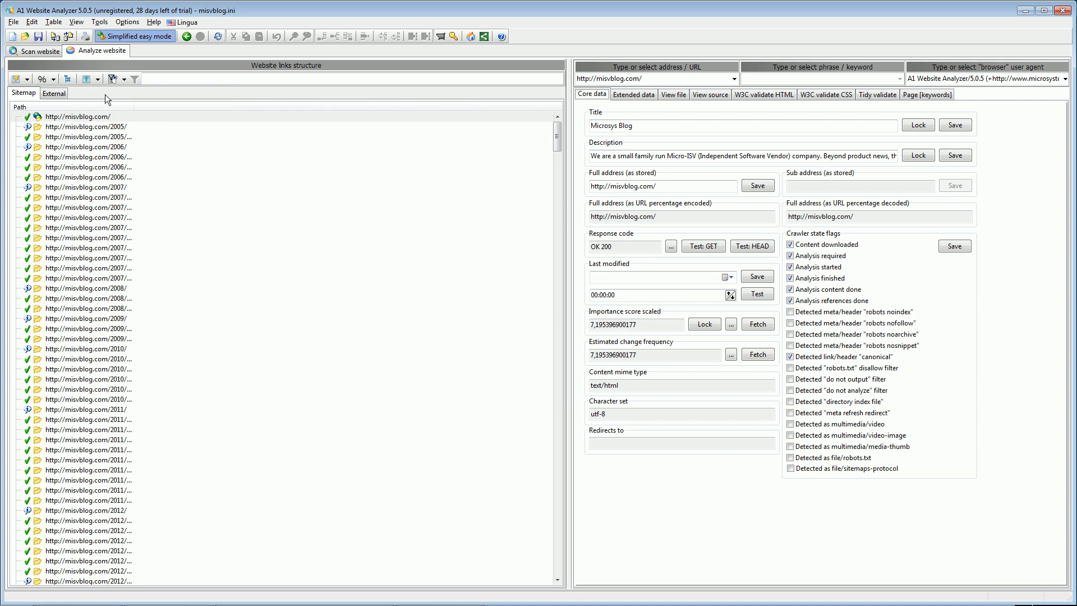
click(96, 80)
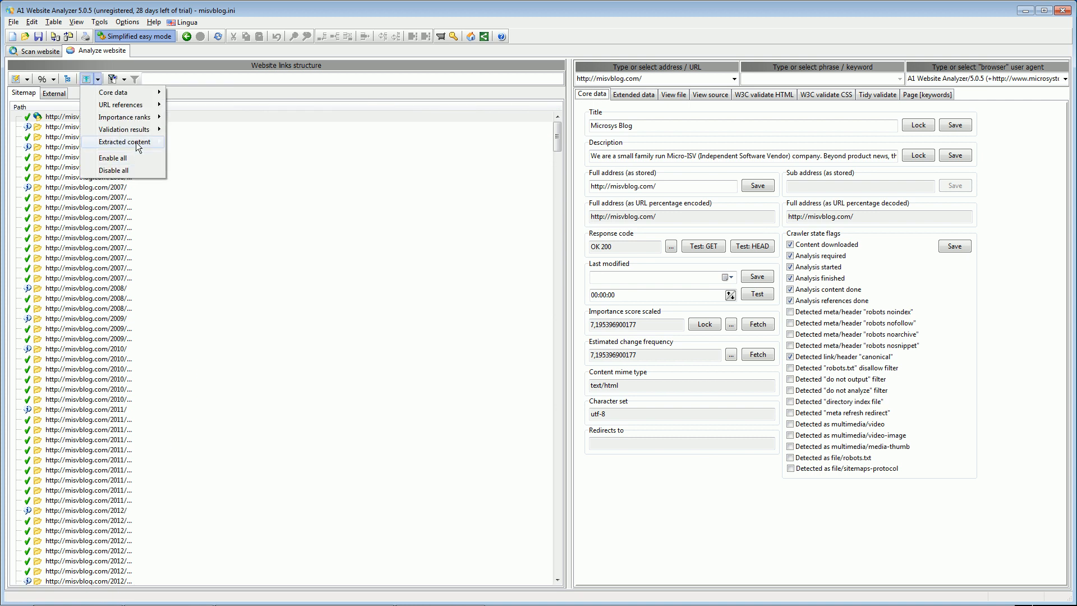
mouse_move(154, 143)
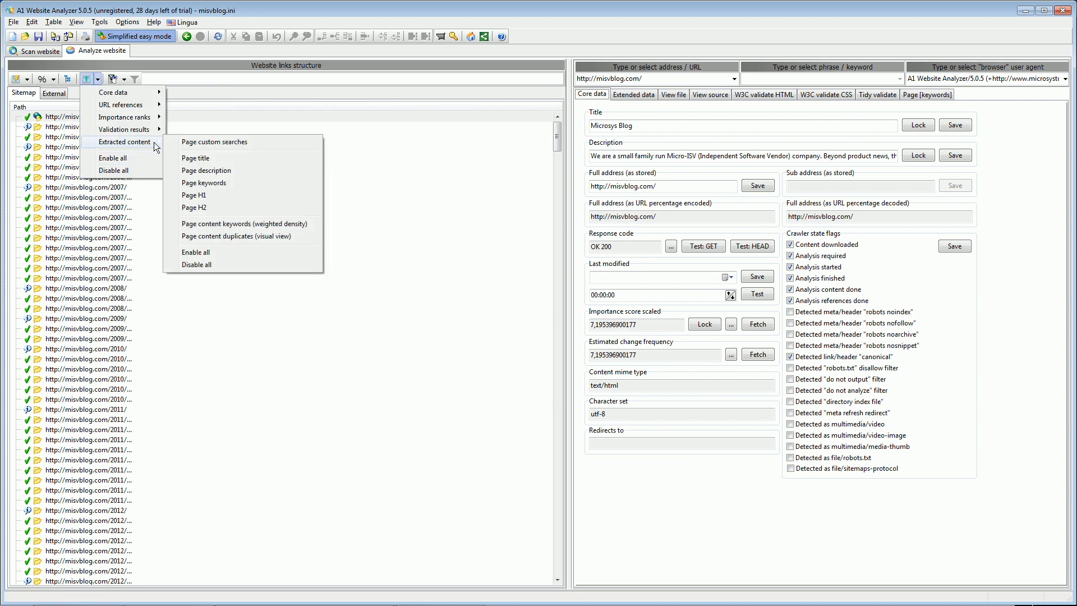
click(241, 236)
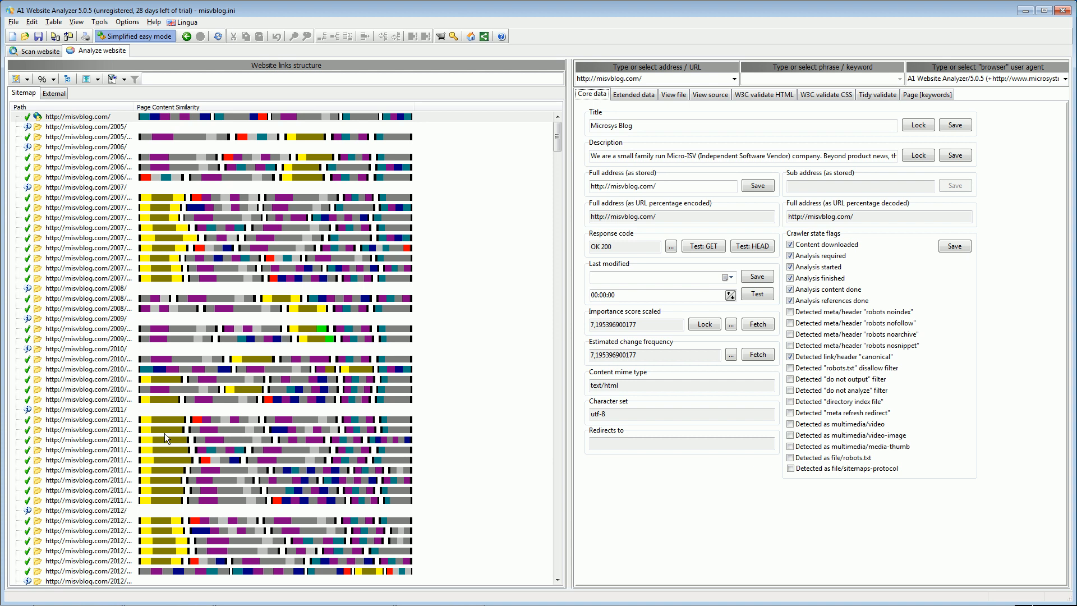
- Apply the report preset for pages with duplicate descriptions and widen the page description column to make its texts readable
click(28, 80)
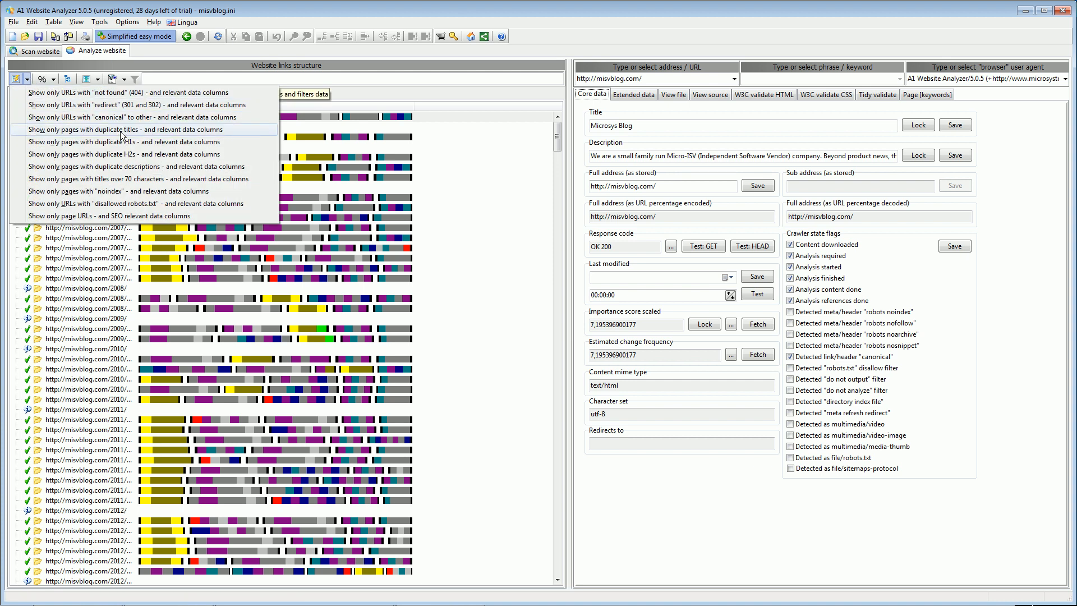
click(134, 167)
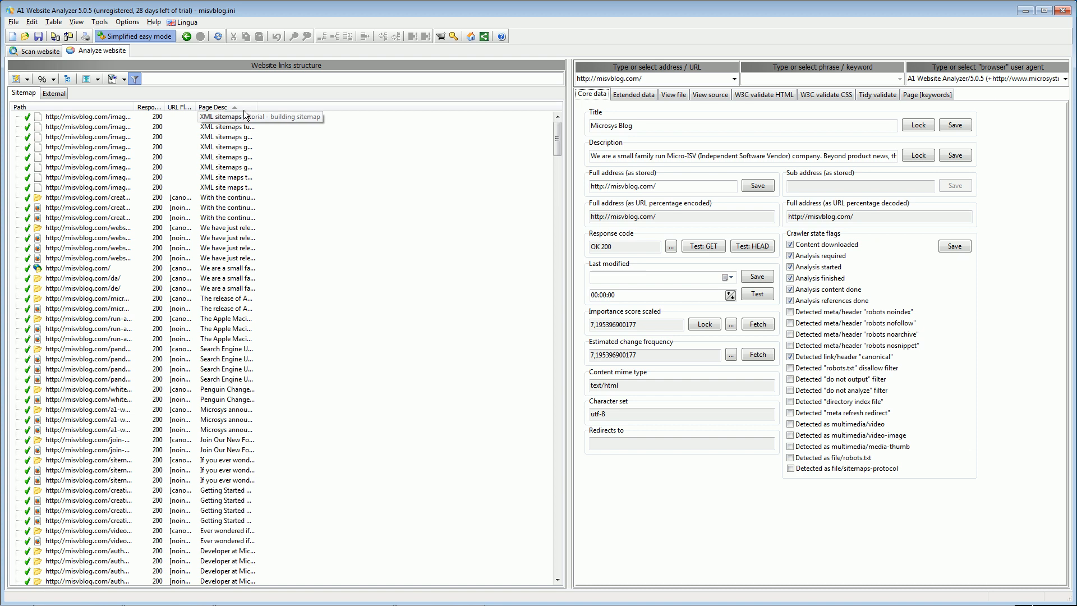
drag(258, 107, 469, 102)
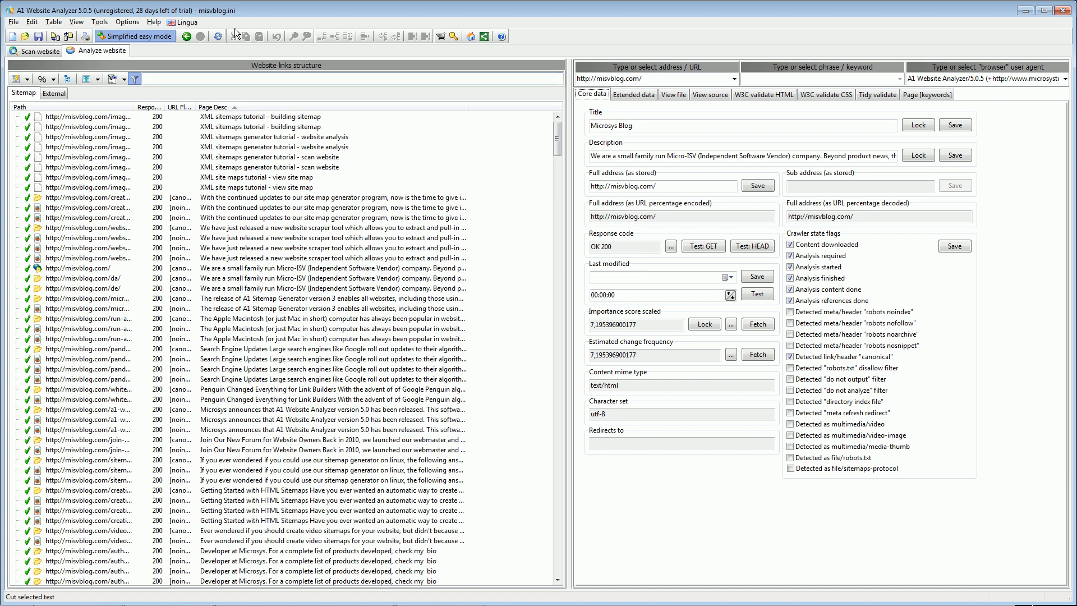
- Apply the report preset for pages with duplicate H1s and widen the H1 column
click(28, 81)
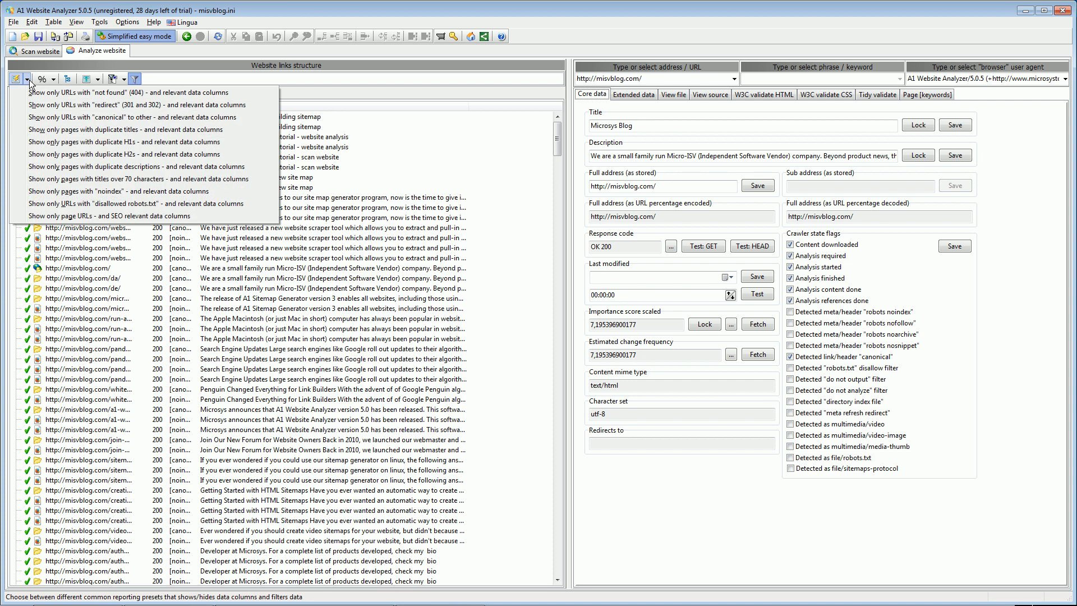
click(102, 148)
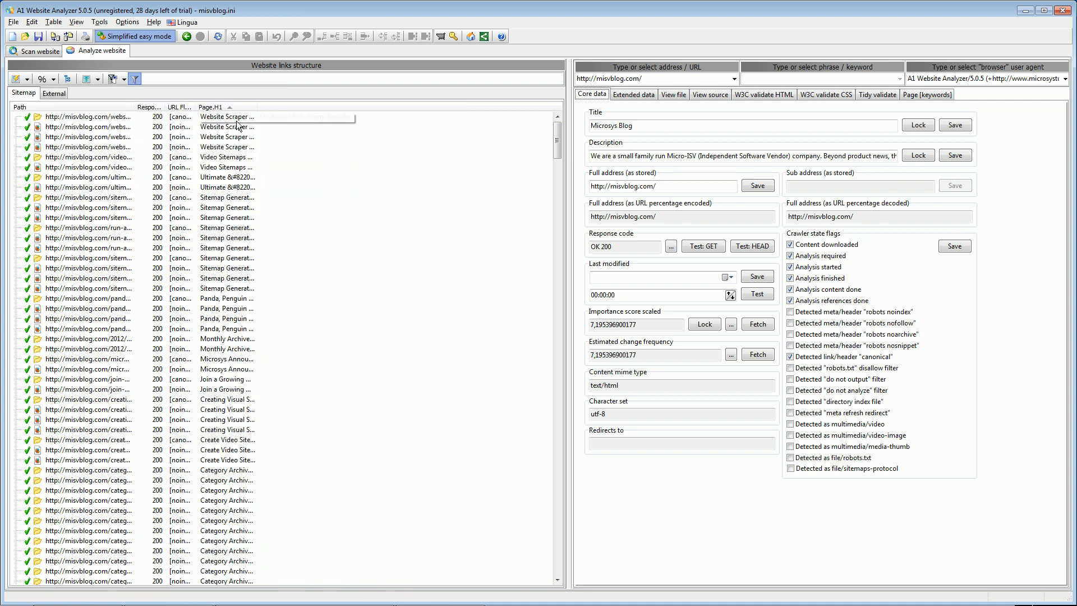
drag(256, 106, 410, 108)
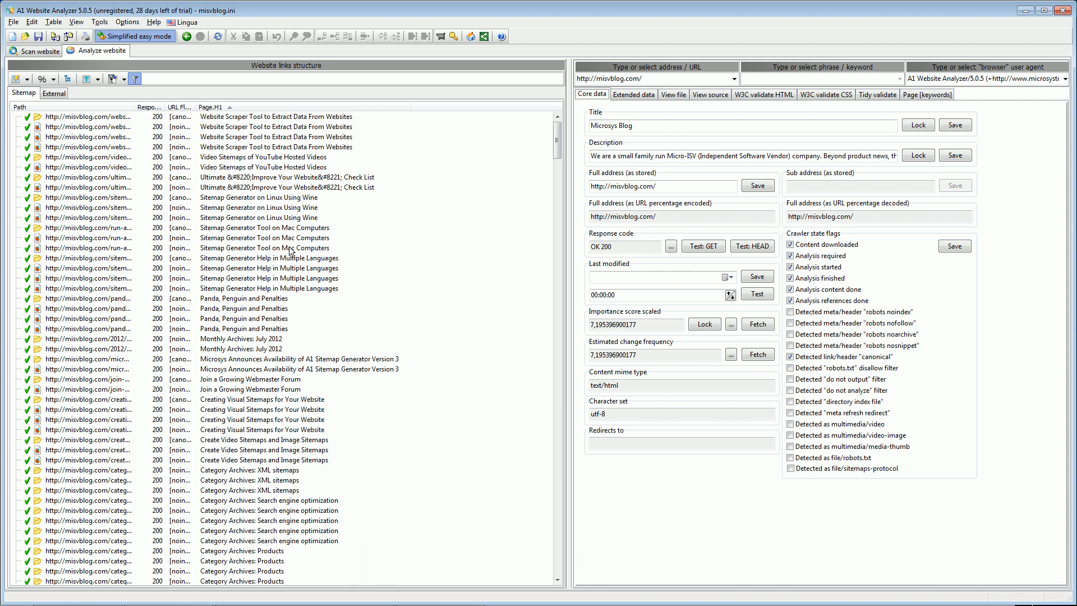
- Apply the report preset for pages with duplicate titles and widen the page title column slightly
click(26, 79)
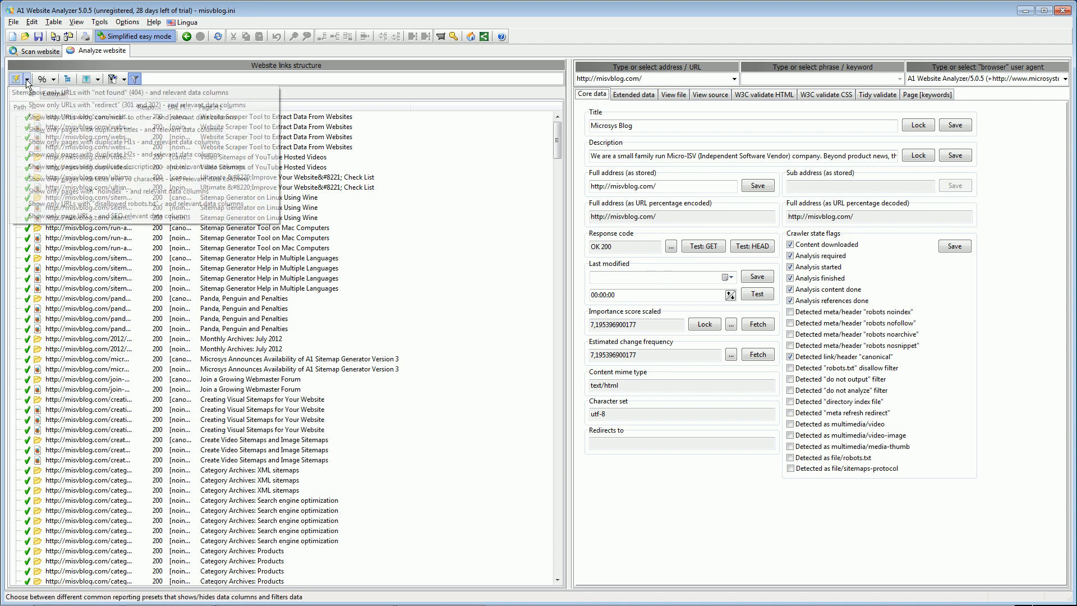
click(121, 130)
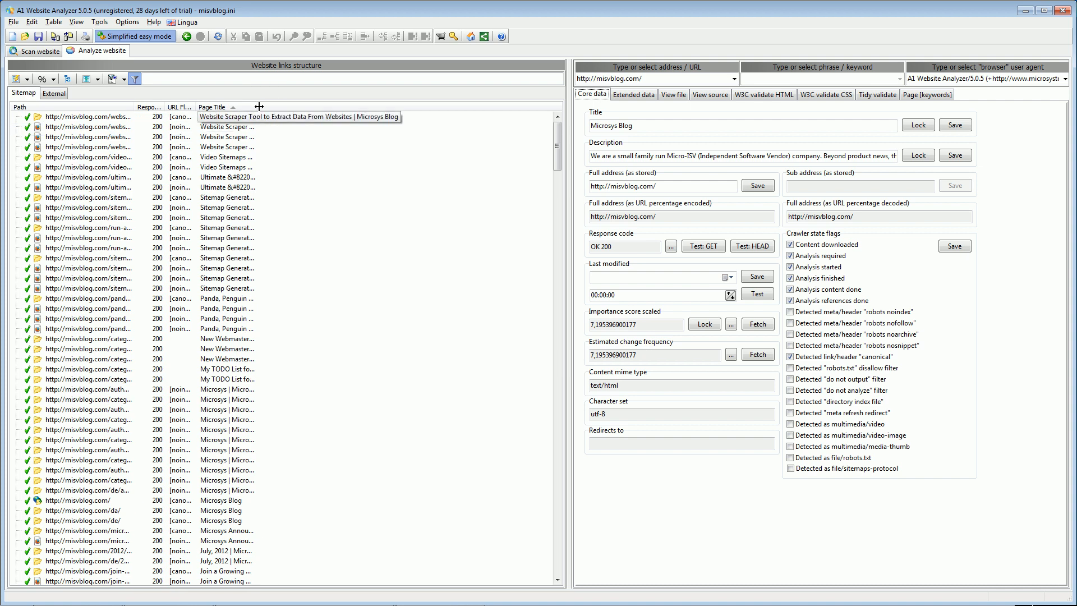
drag(256, 106, 296, 104)
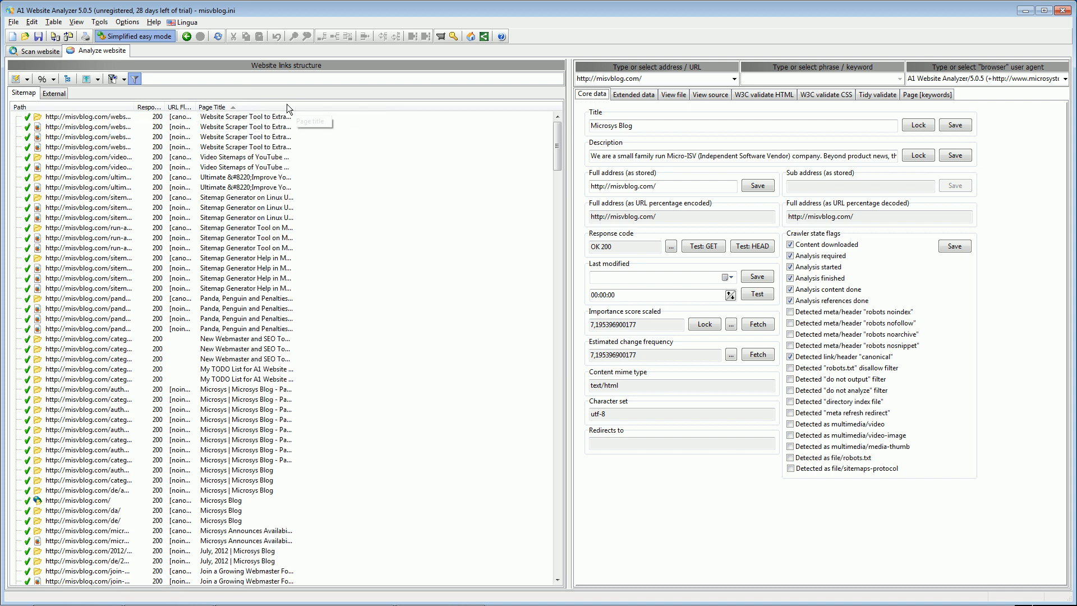
- Filter the listed pages by the text "website analyzer"
click(238, 76)
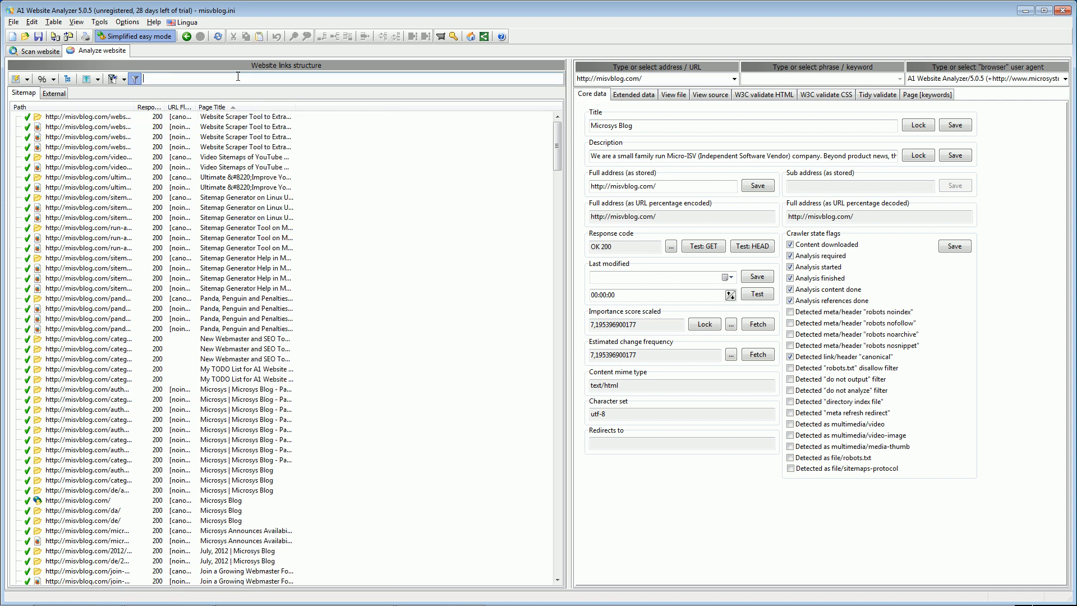
text(websi)
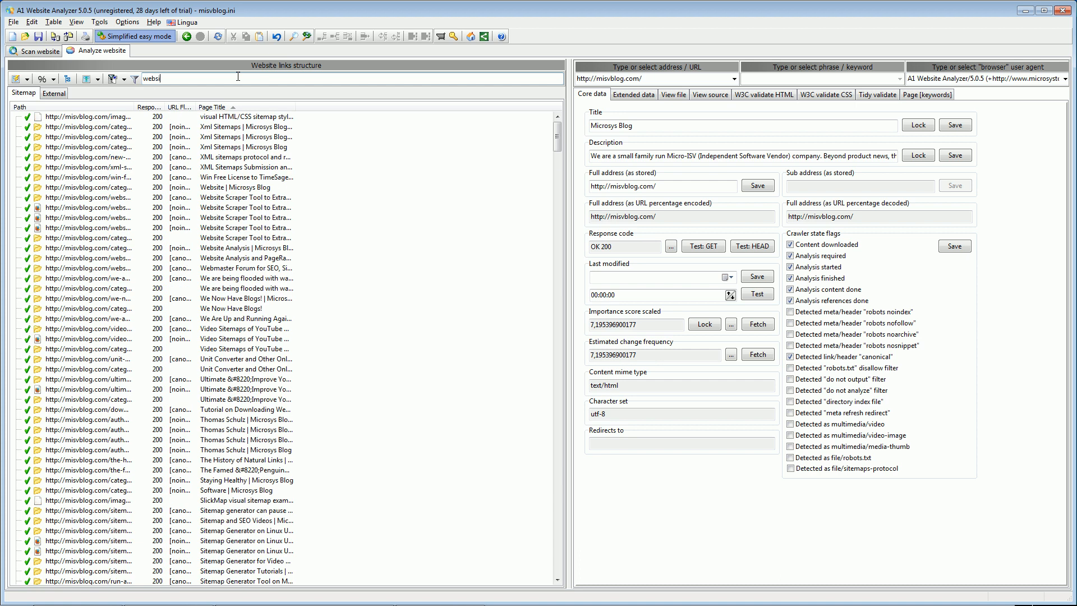
text(te analyzer)
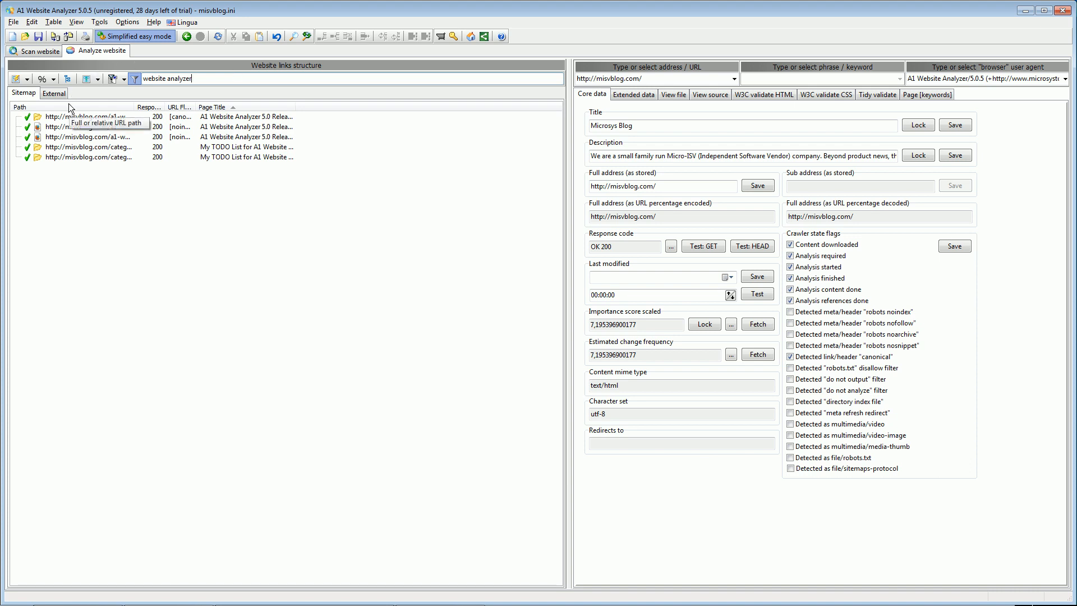
- Apply the report preset that shows only URLs with "not found" (404) and their relevant data columns
click(28, 79)
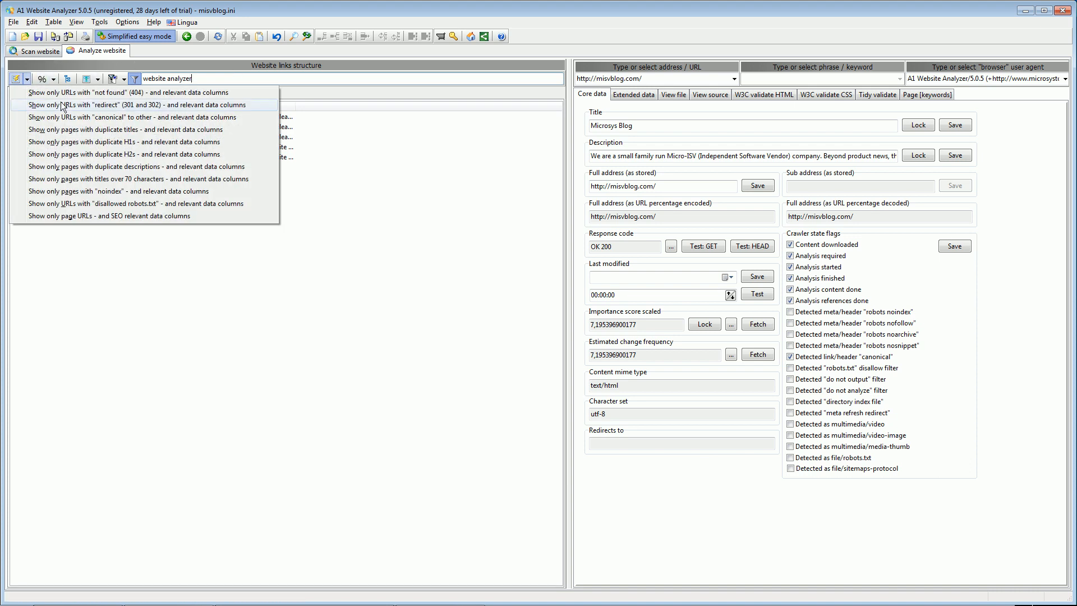
click(97, 93)
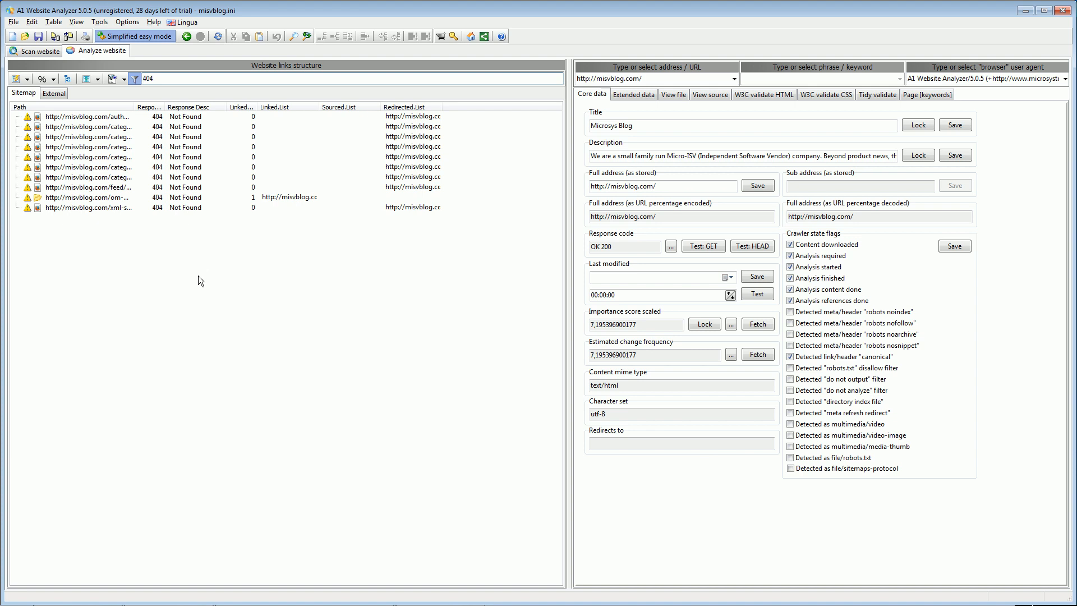
click(58, 94)
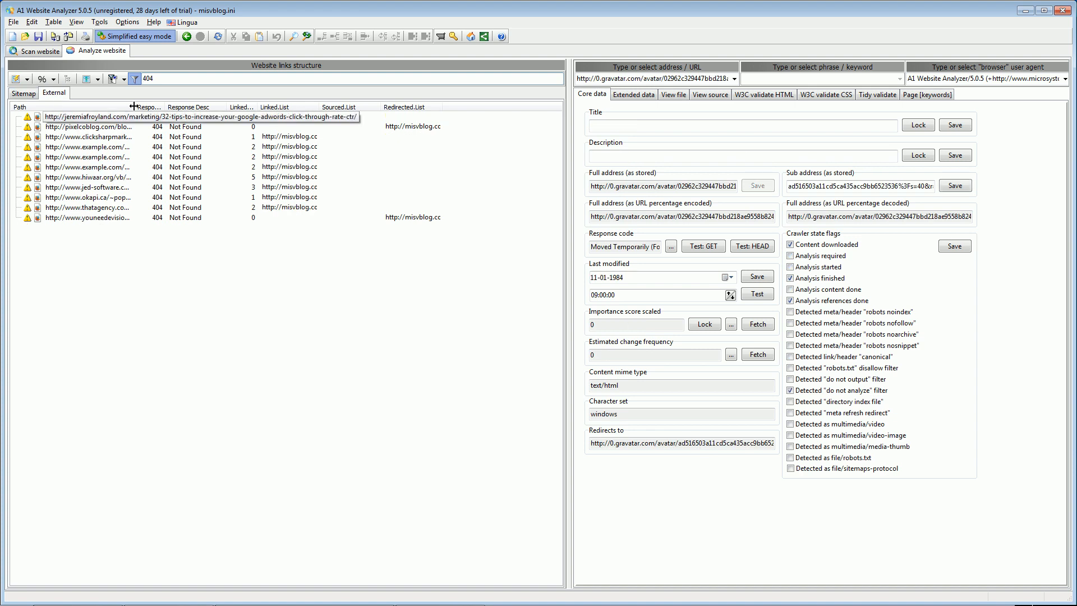
drag(135, 106, 214, 104)
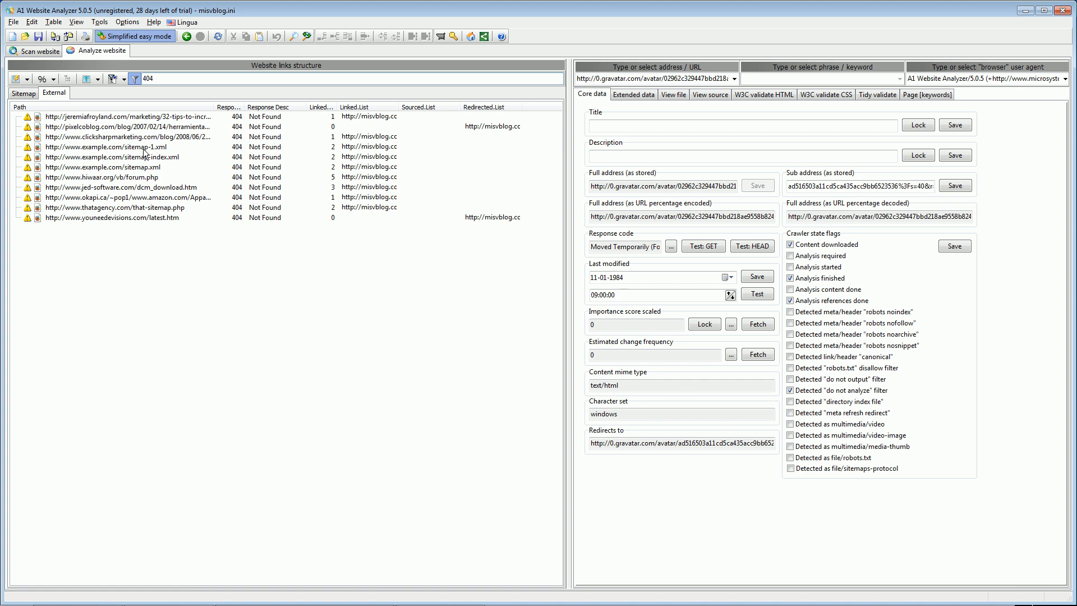
click(110, 148)
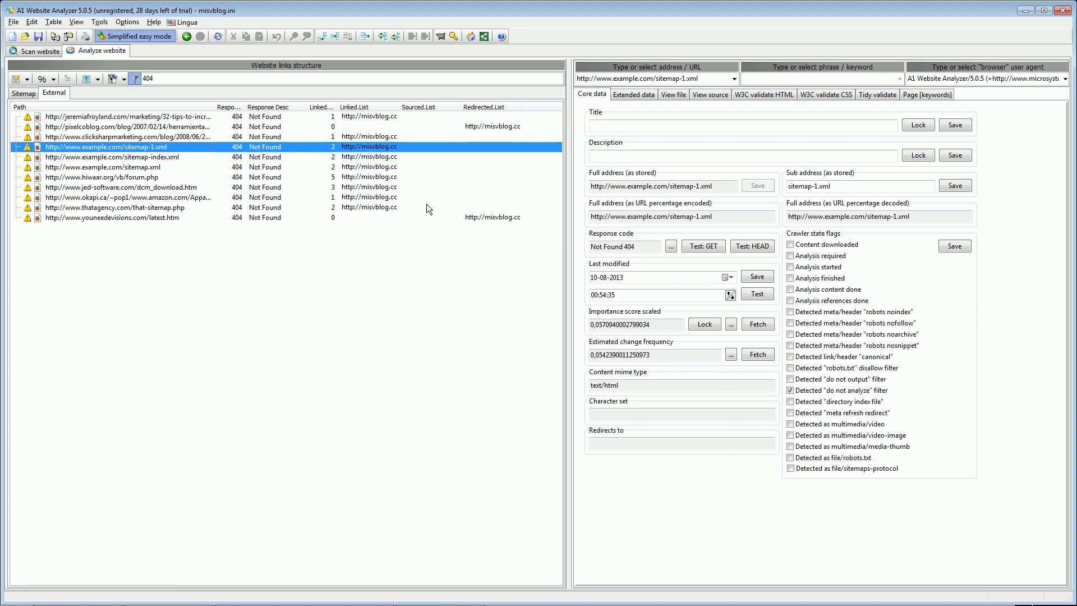
click(626, 96)
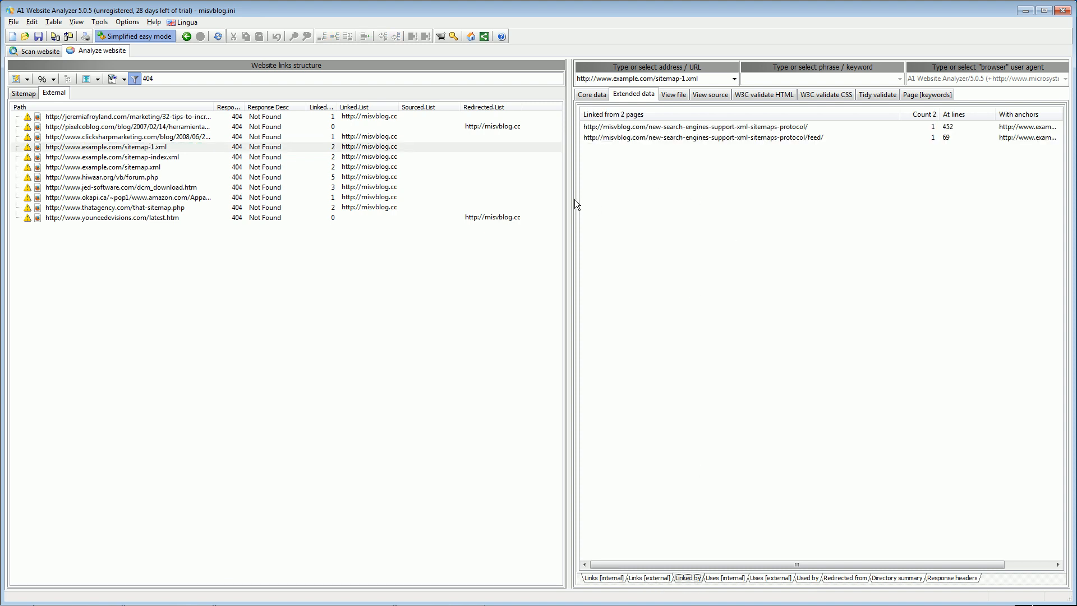
drag(572, 199, 497, 200)
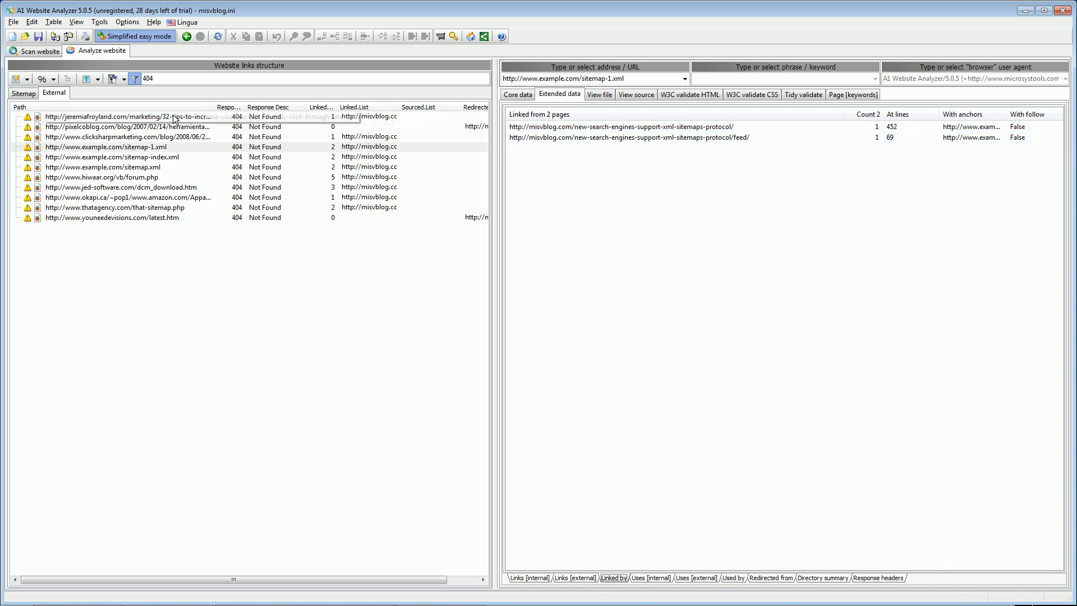
- Apply the report preset for internal URLs with "redirect" (301 and 302) and widen the Response Code and Path columns
click(25, 94)
click(27, 80)
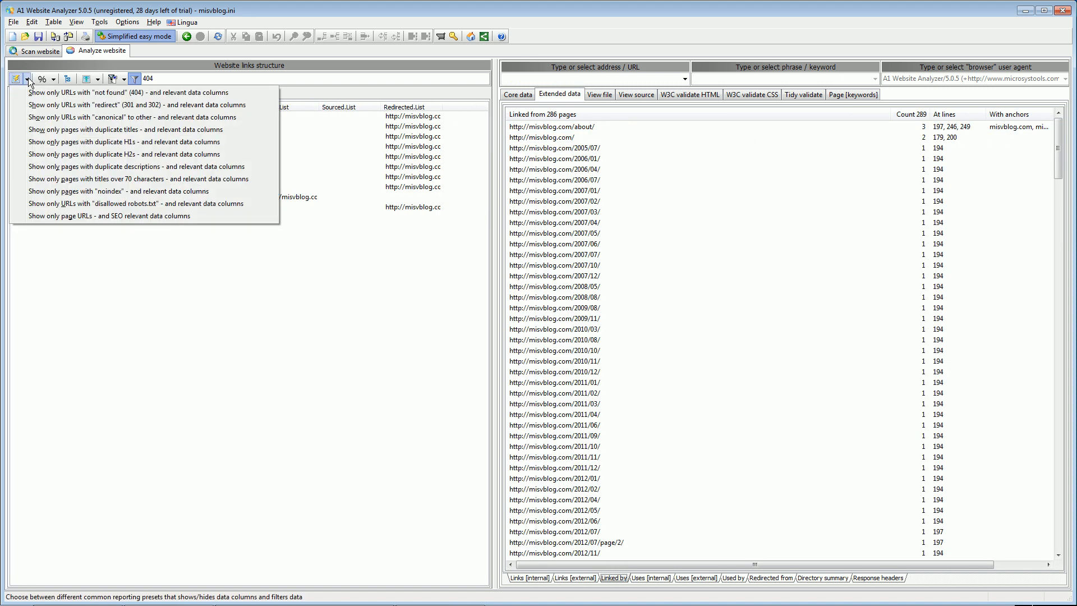
click(35, 105)
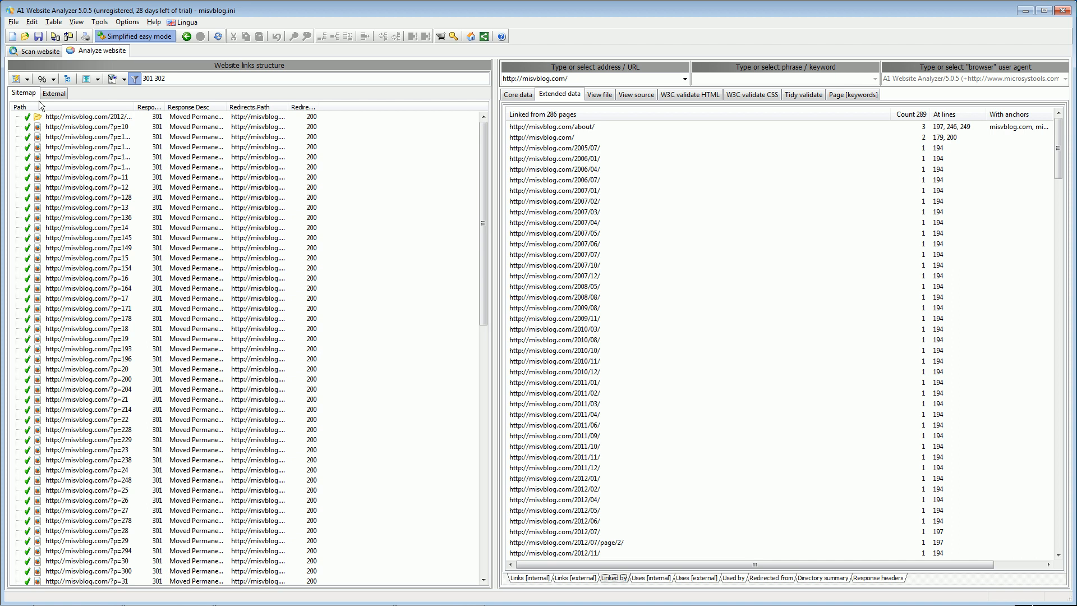
drag(167, 107, 206, 107)
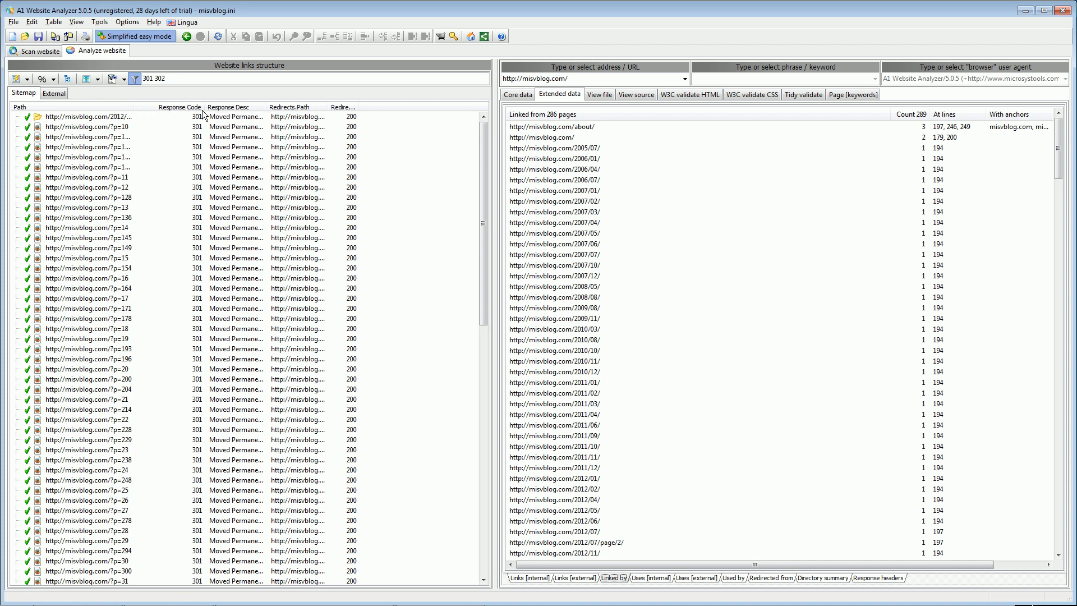
drag(136, 107, 179, 107)
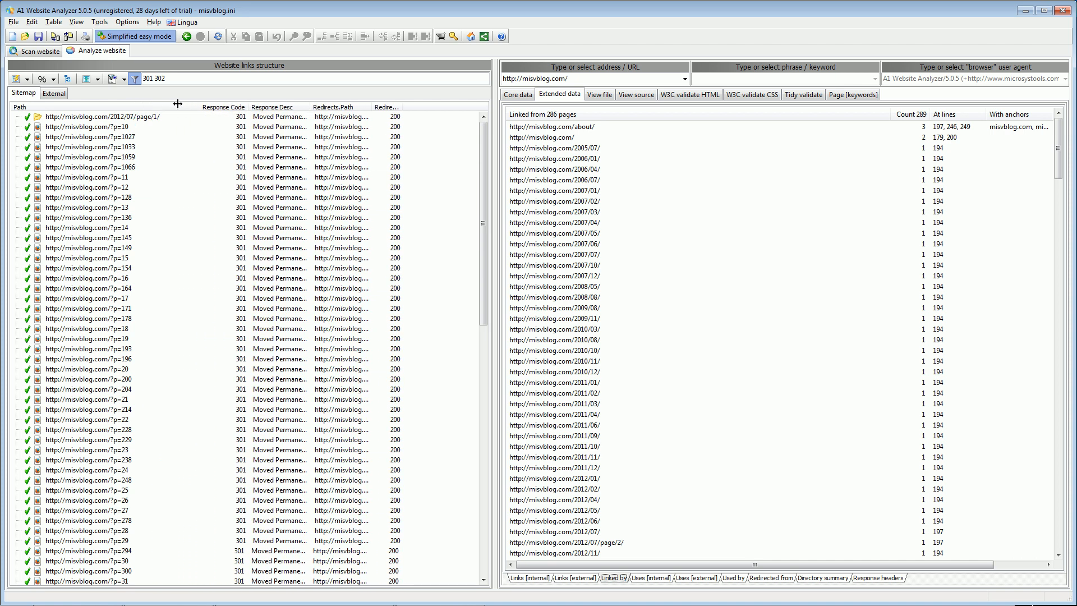
click(77, 128)
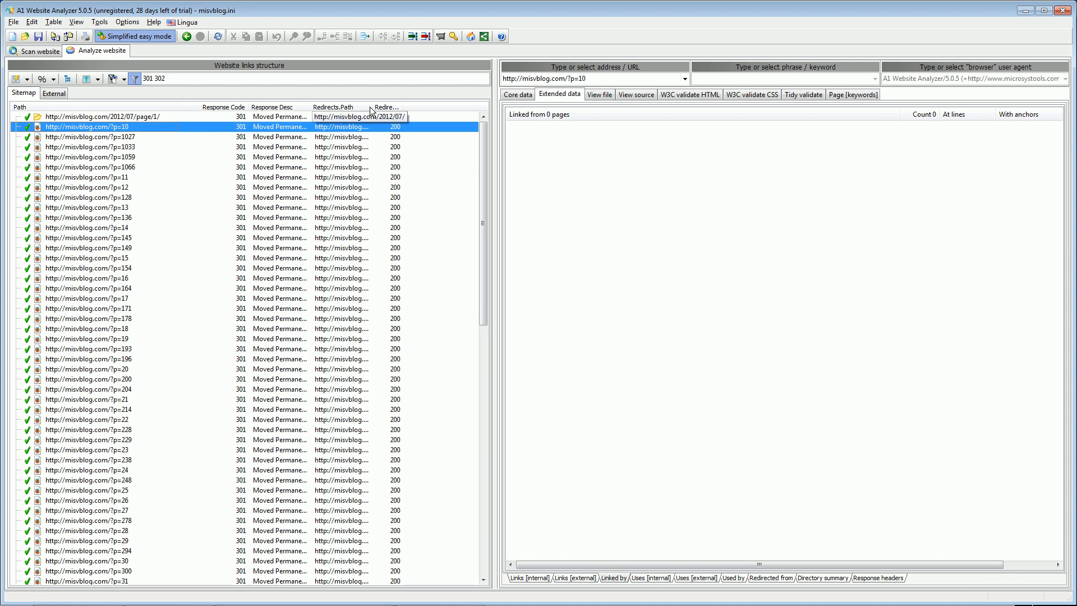
drag(372, 107, 470, 113)
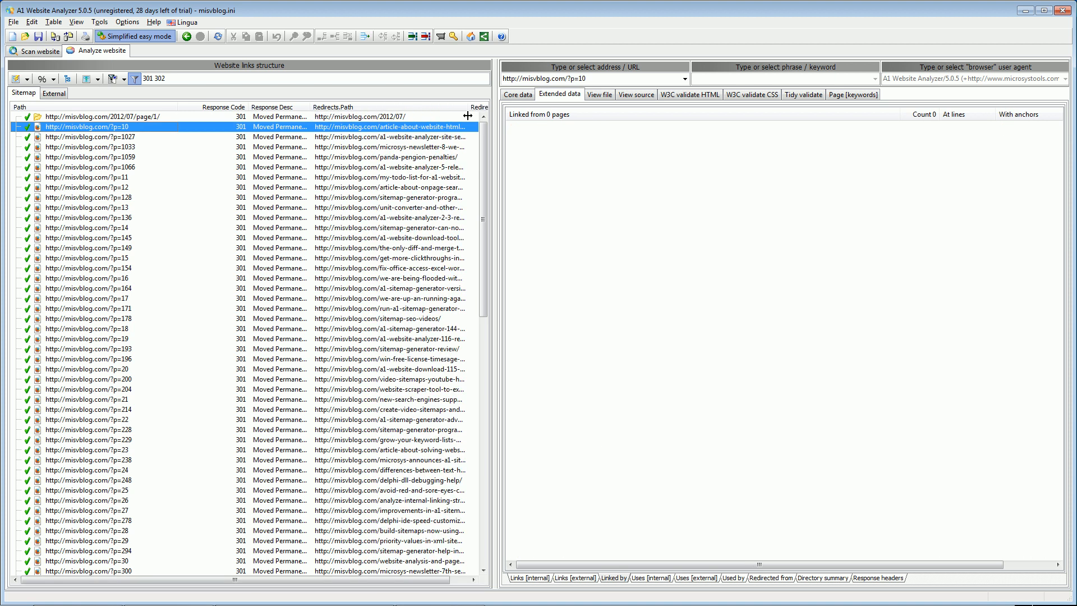
drag(583, 145, 614, 147)
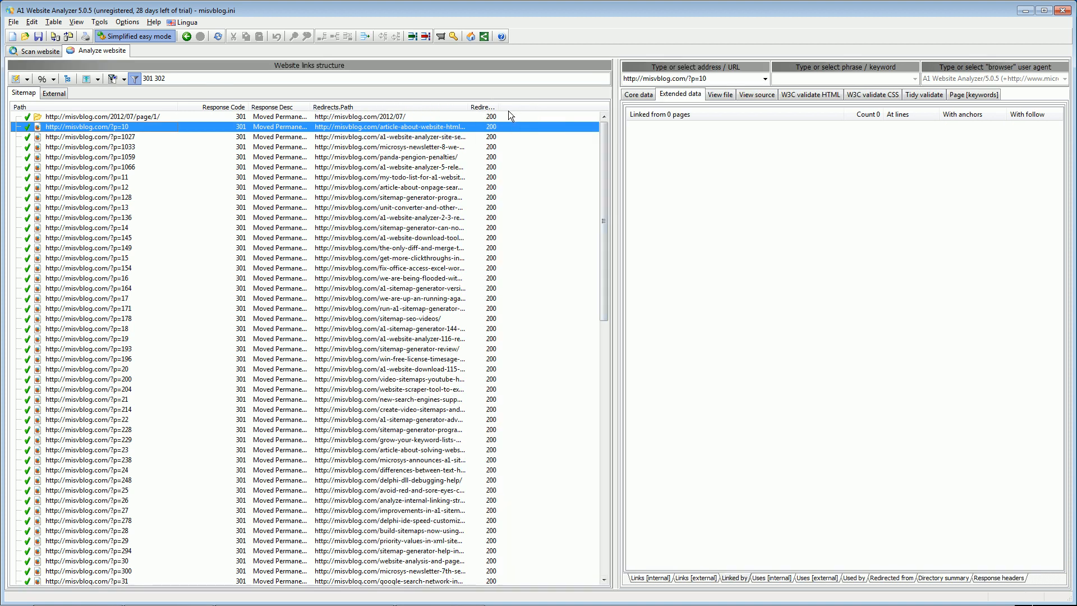
drag(498, 107, 550, 104)
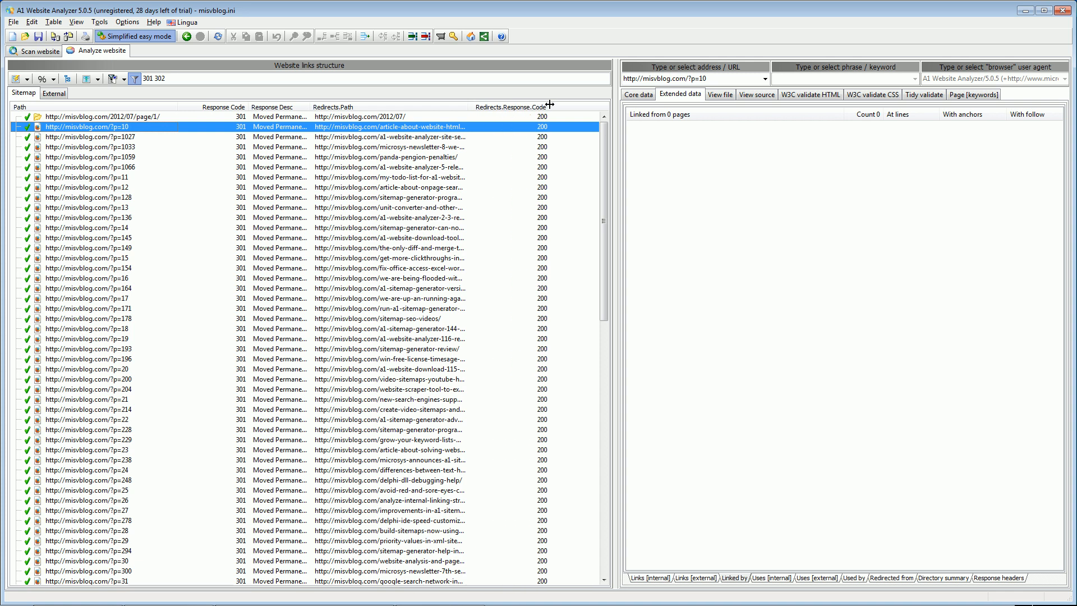
- Apply the report preset for URLs with "canonical" to other, and enlarge the list with wider URL Flags and Redirects.Path columns
click(26, 79)
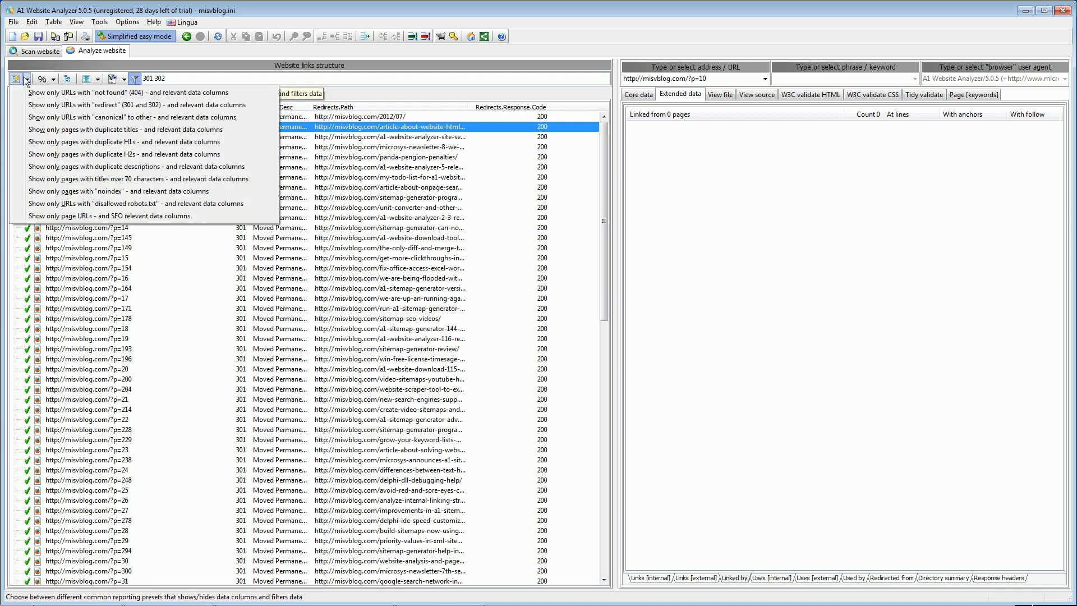
click(107, 119)
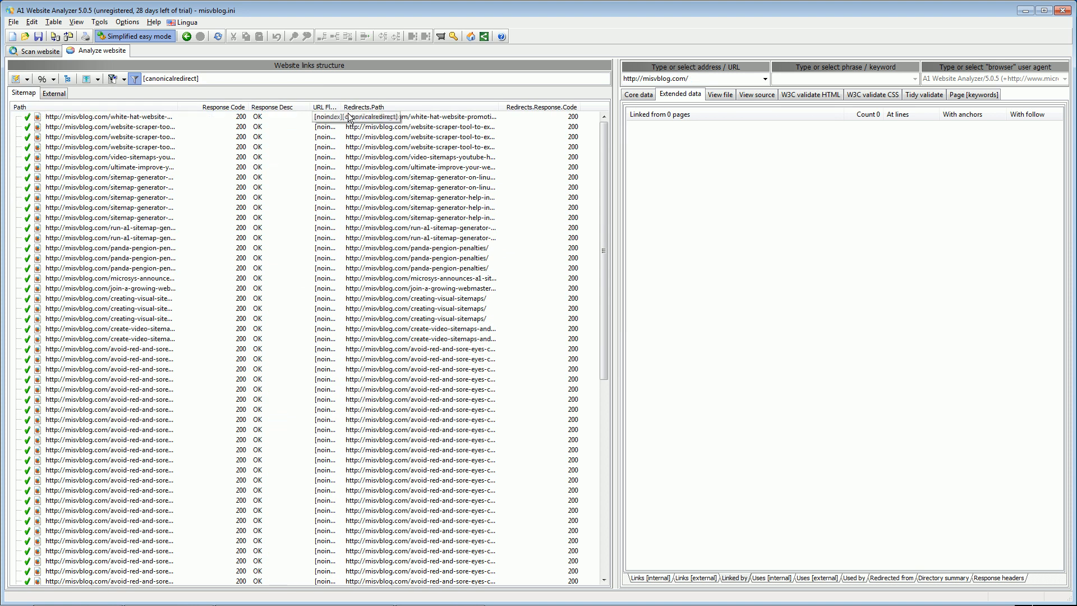
drag(342, 105, 415, 106)
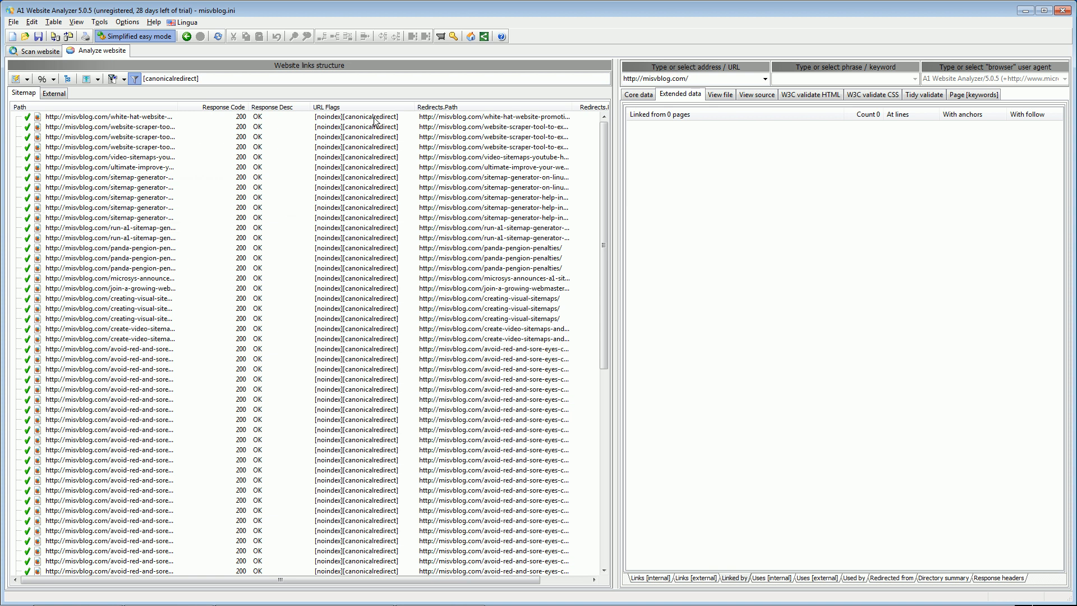
click(534, 118)
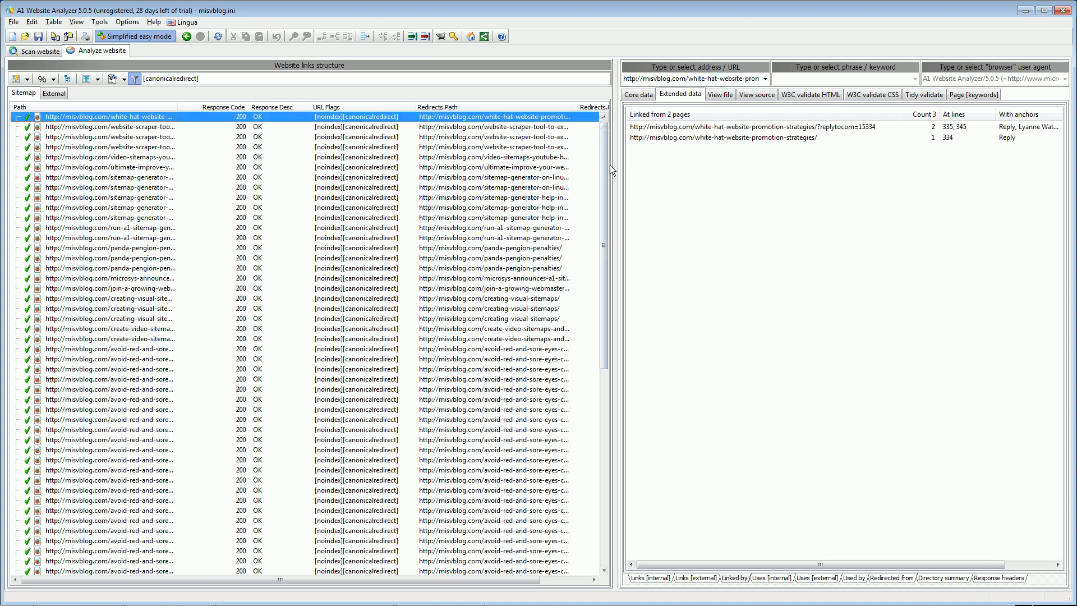
drag(610, 165, 698, 168)
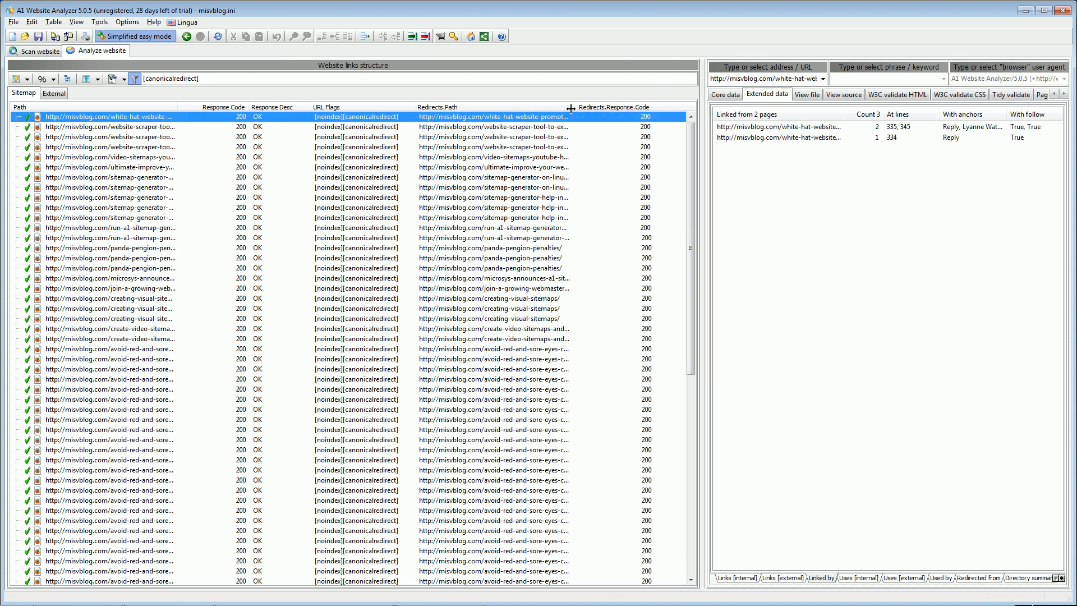
drag(570, 109, 628, 106)
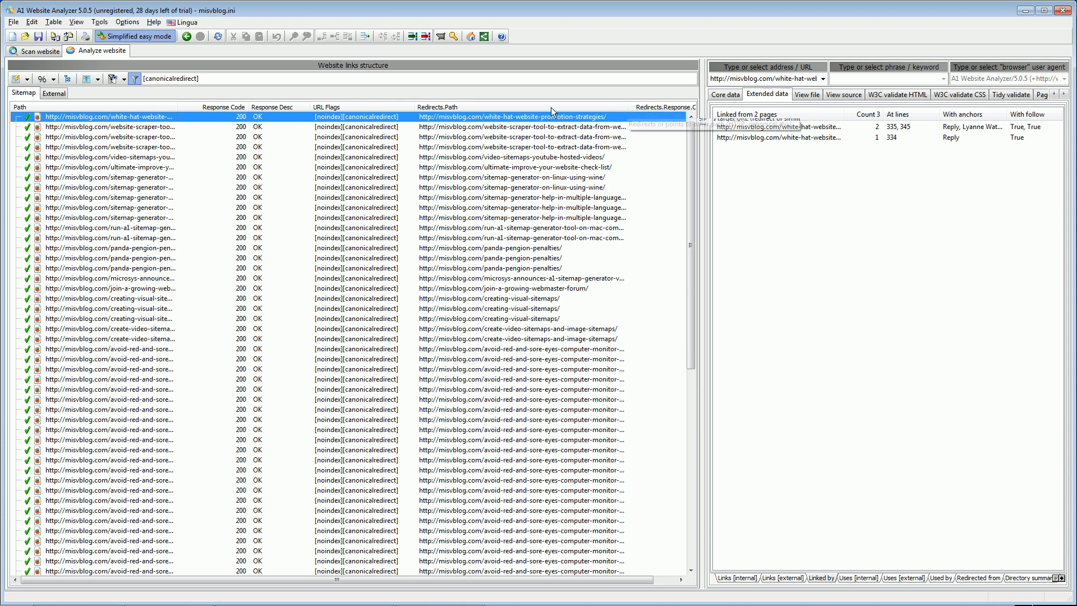
- Review the pages listed by the "noindex" report preset, and switch to the preset for URLs with "disallowed robots.txt"
click(26, 79)
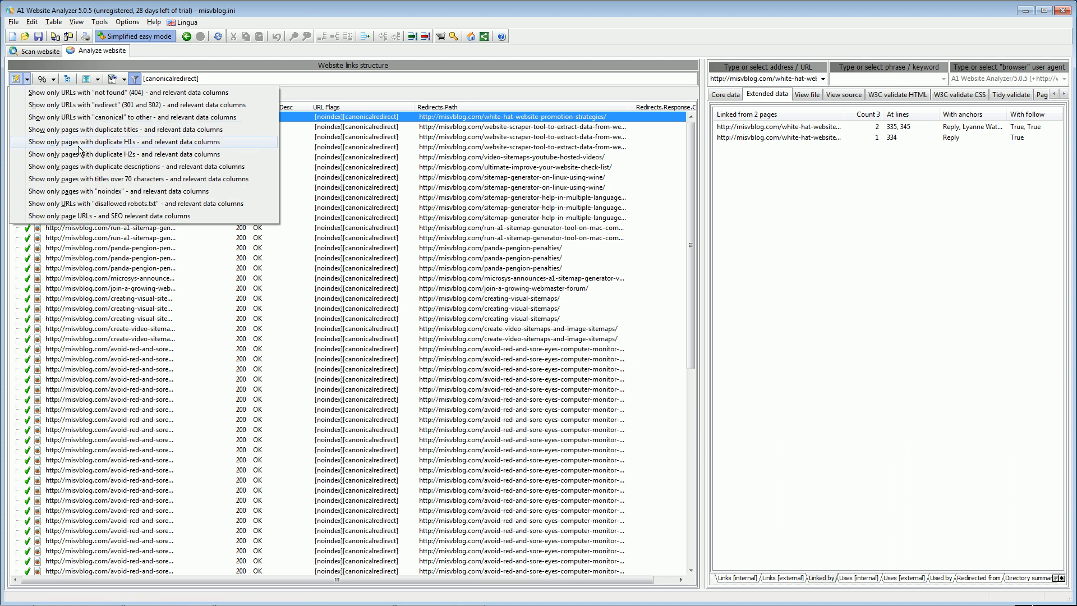
click(109, 191)
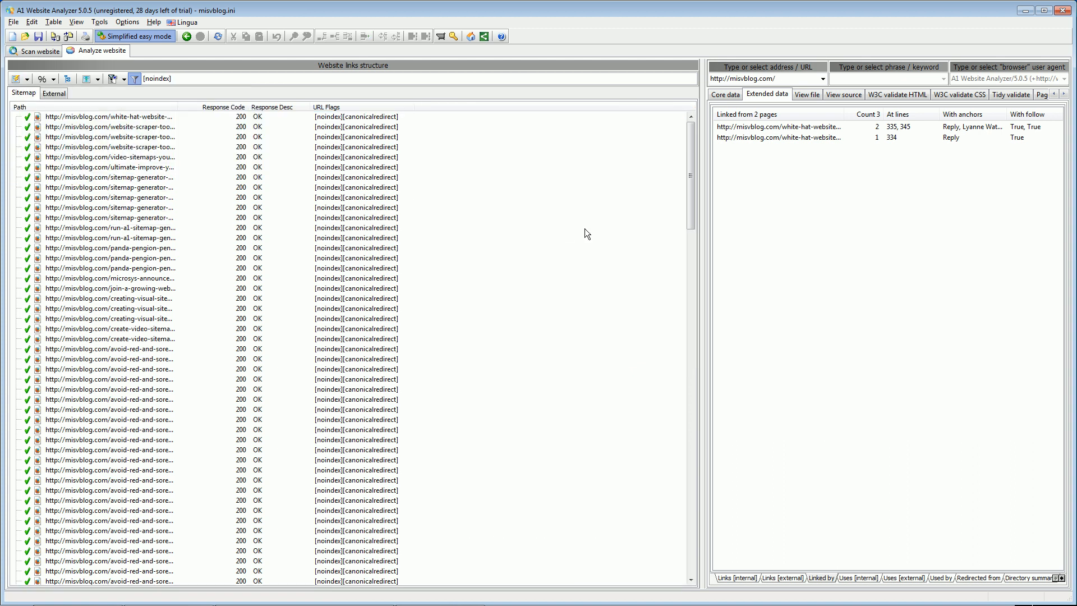
drag(687, 192, 702, 299)
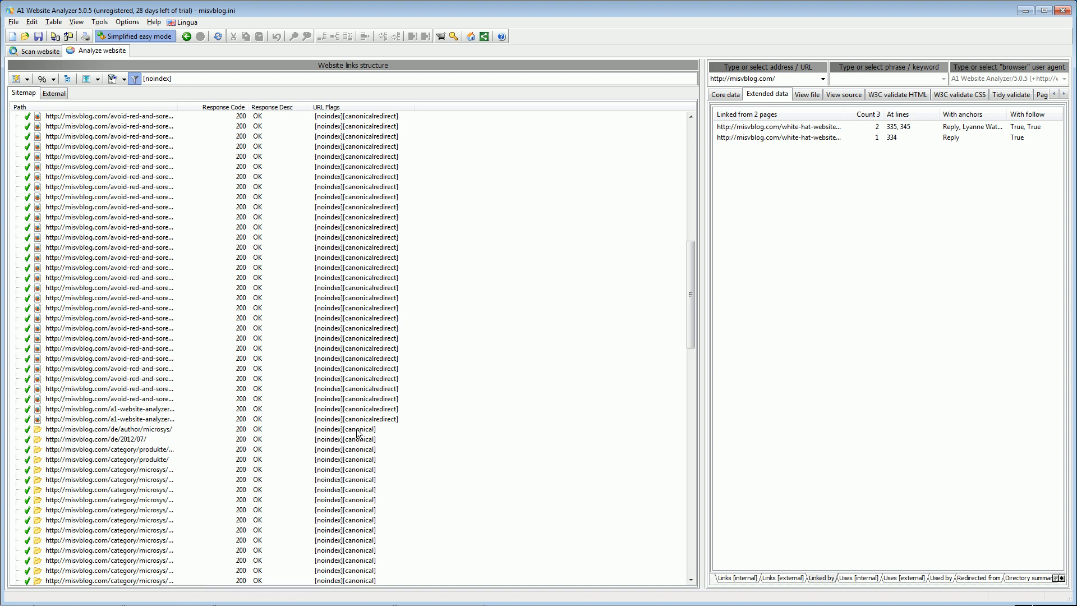
click(17, 78)
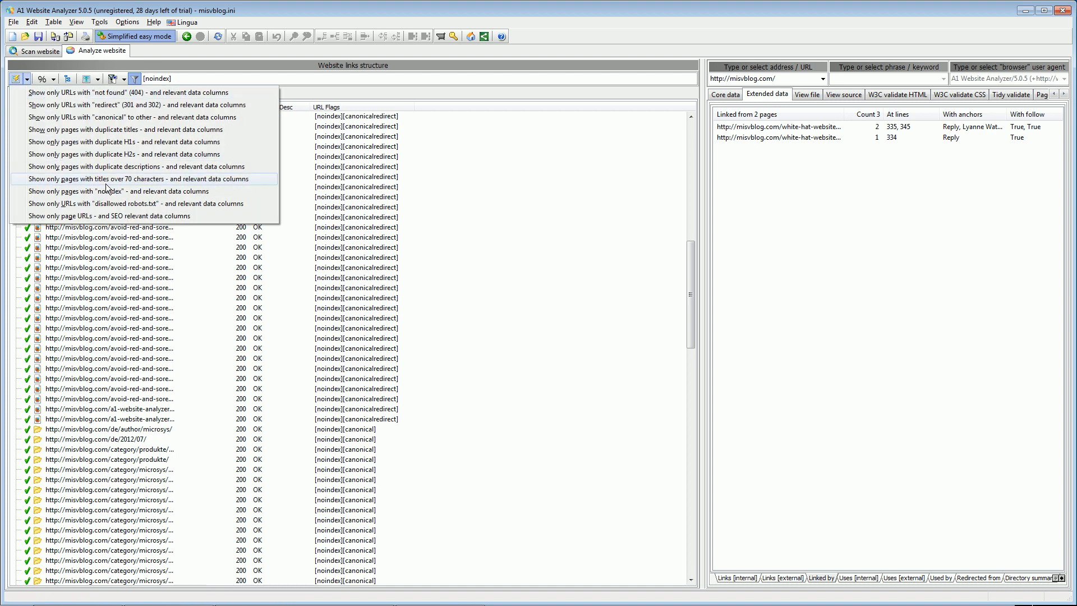
click(124, 205)
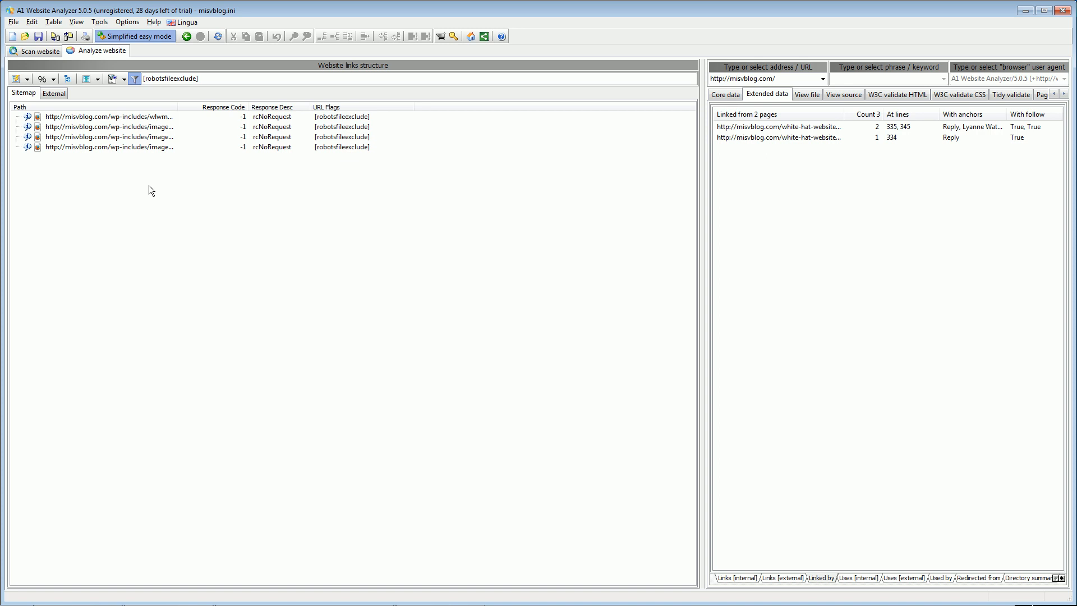
- Apply the report preset for pages with titles over 70 characters and widen the Page Title column
click(27, 80)
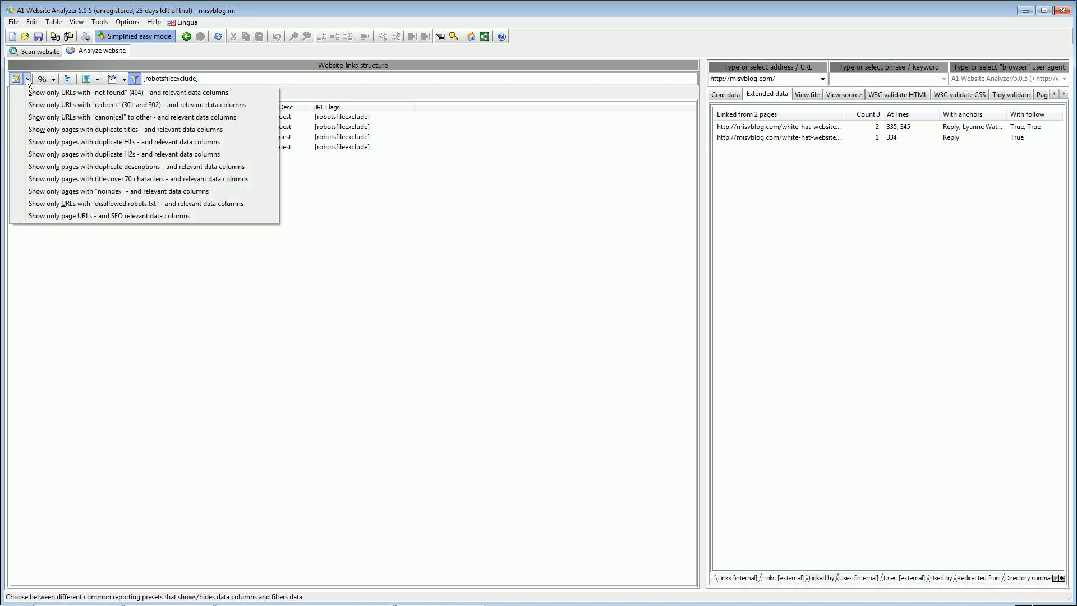
click(136, 179)
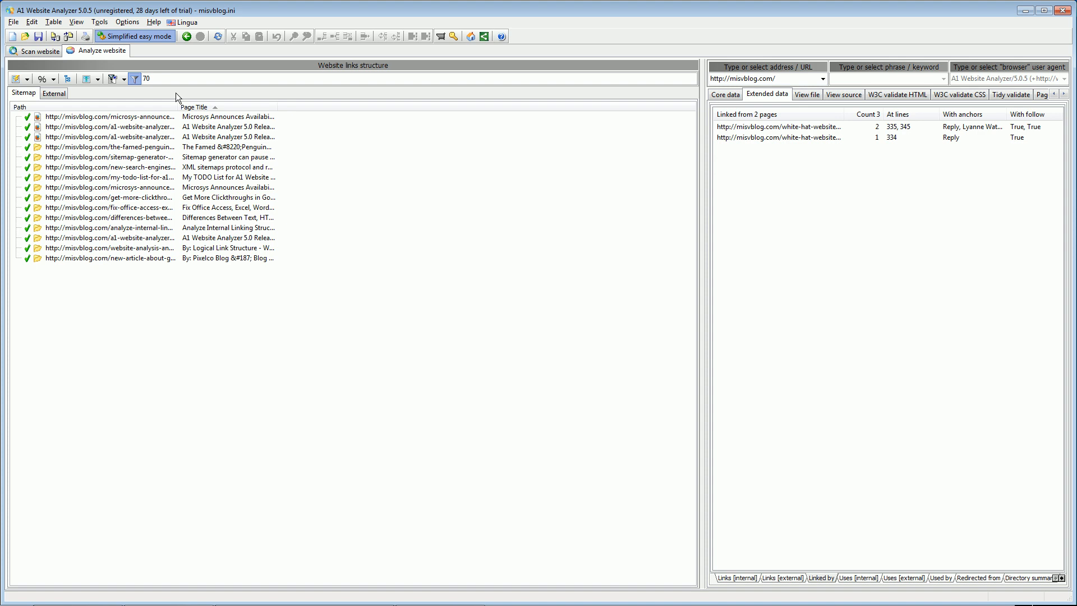
click(167, 79)
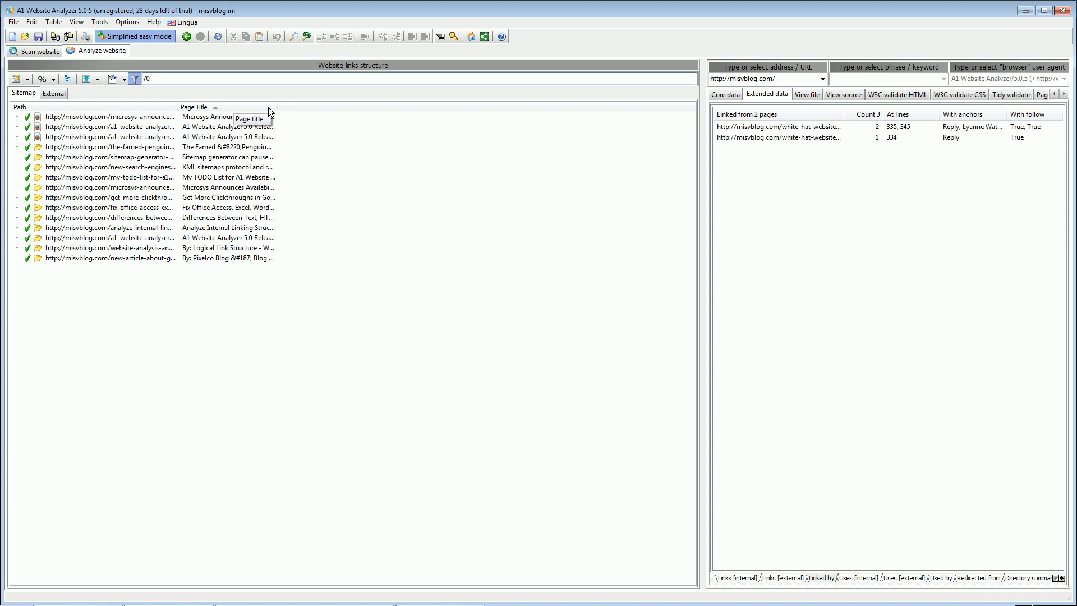
drag(275, 108, 374, 108)
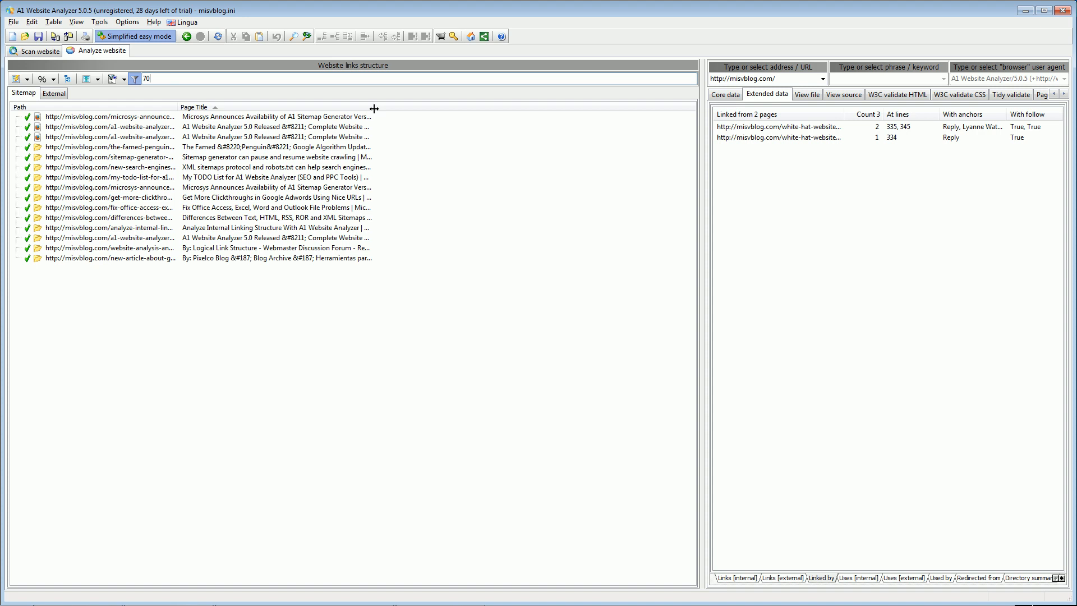
- Replace the page title column with the page description column in the URL list
click(97, 79)
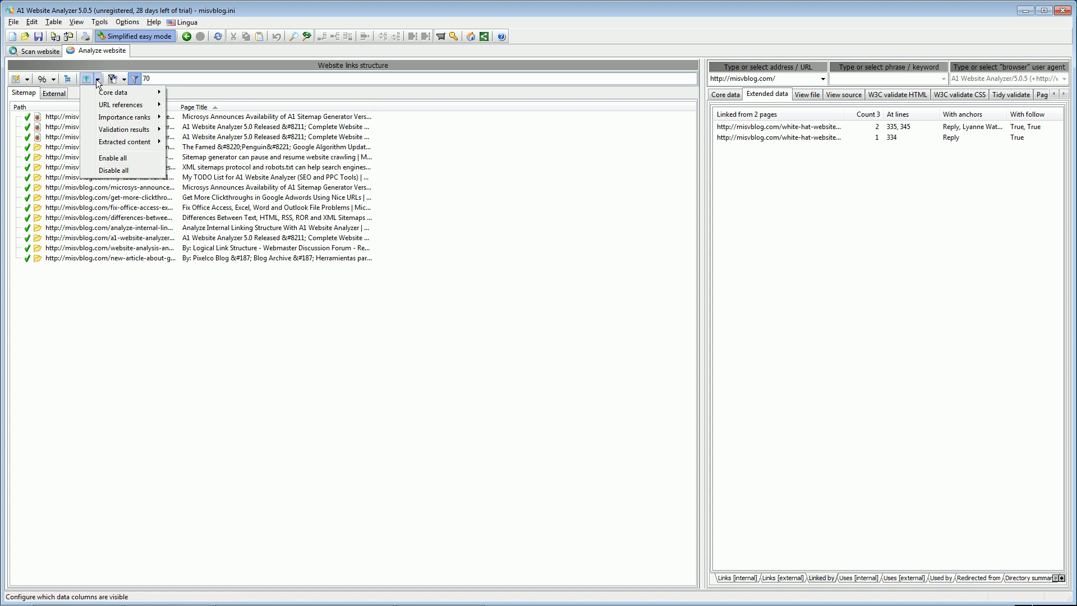
mouse_move(134, 143)
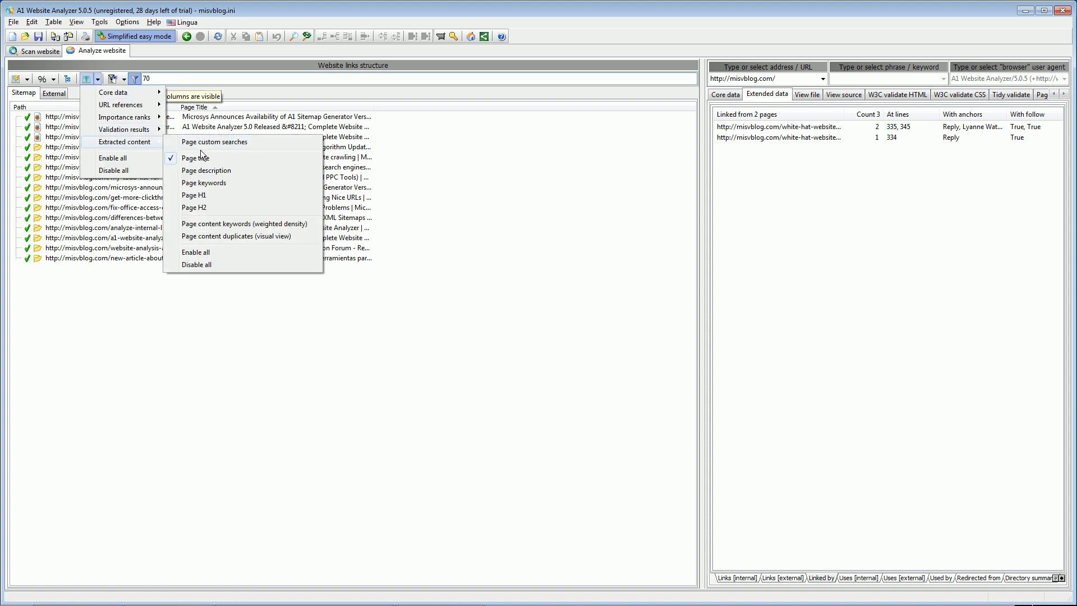
click(201, 157)
click(96, 81)
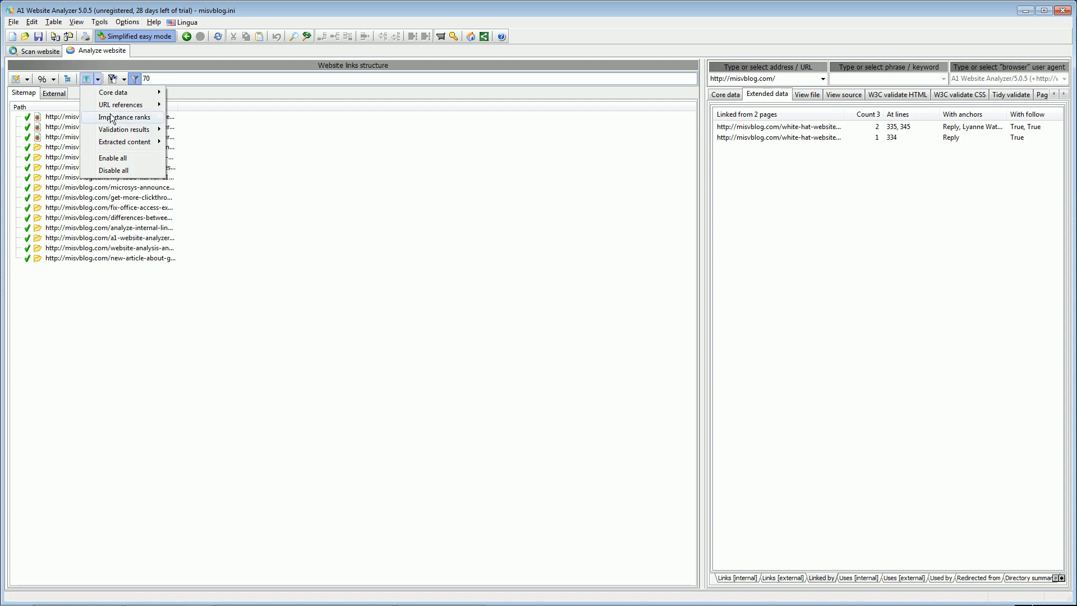
mouse_move(137, 141)
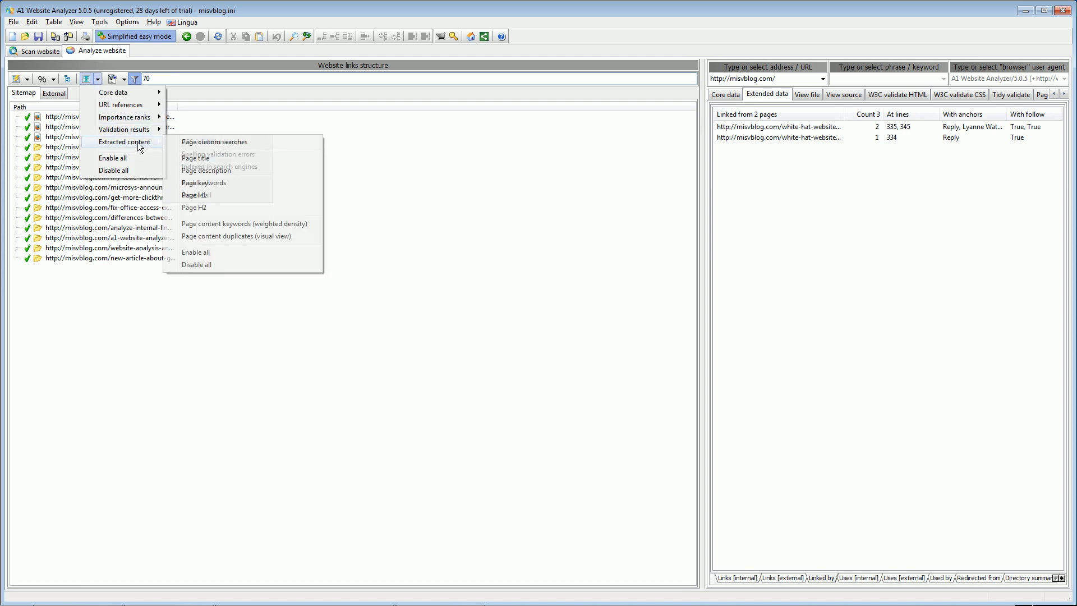
click(206, 171)
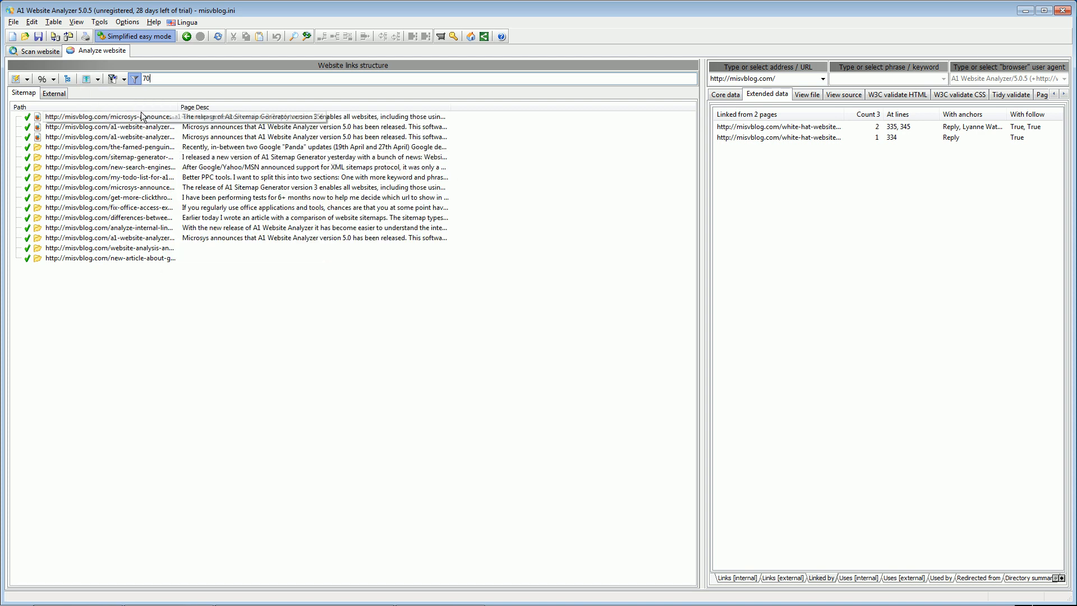
- Set the filter to only show URLs with "description length" greater than the filter text as a number
click(124, 79)
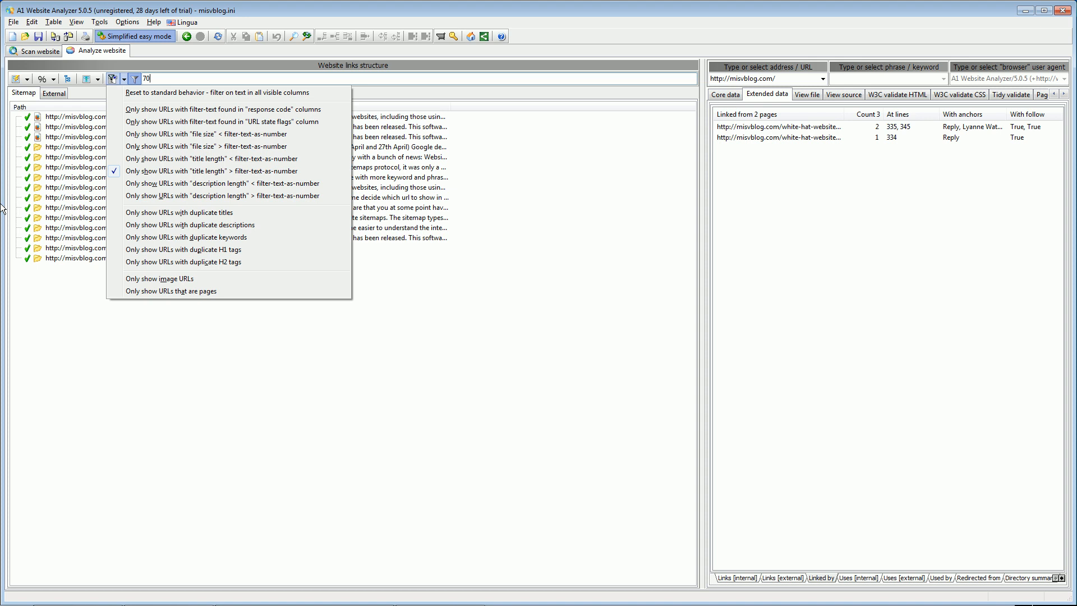
click(290, 197)
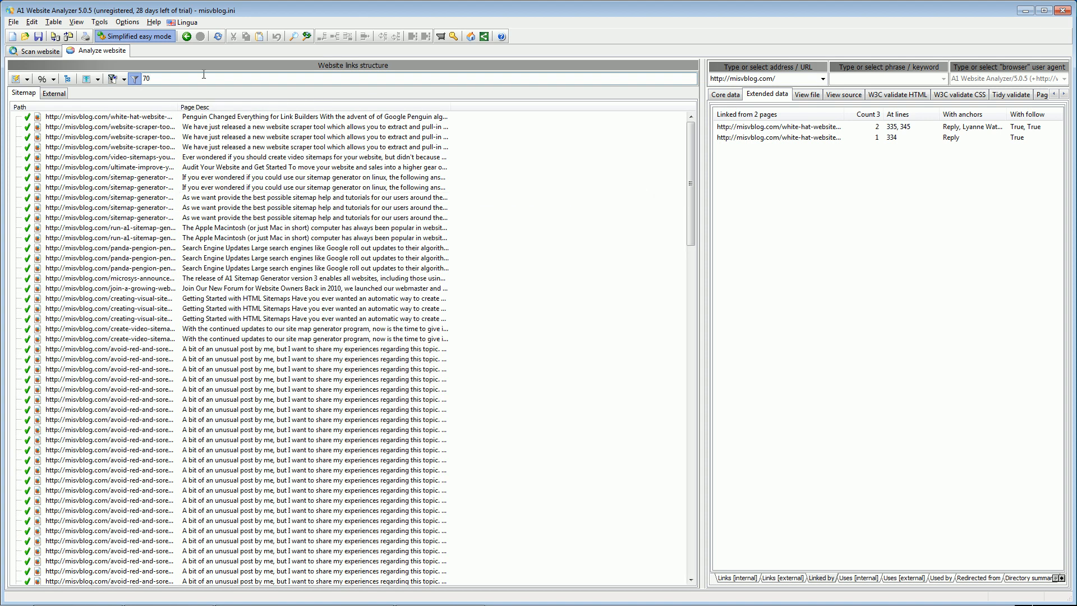
- Filter the URL list to pages with a description length greater than 100
key(BackSpace)
key(BackSpace)
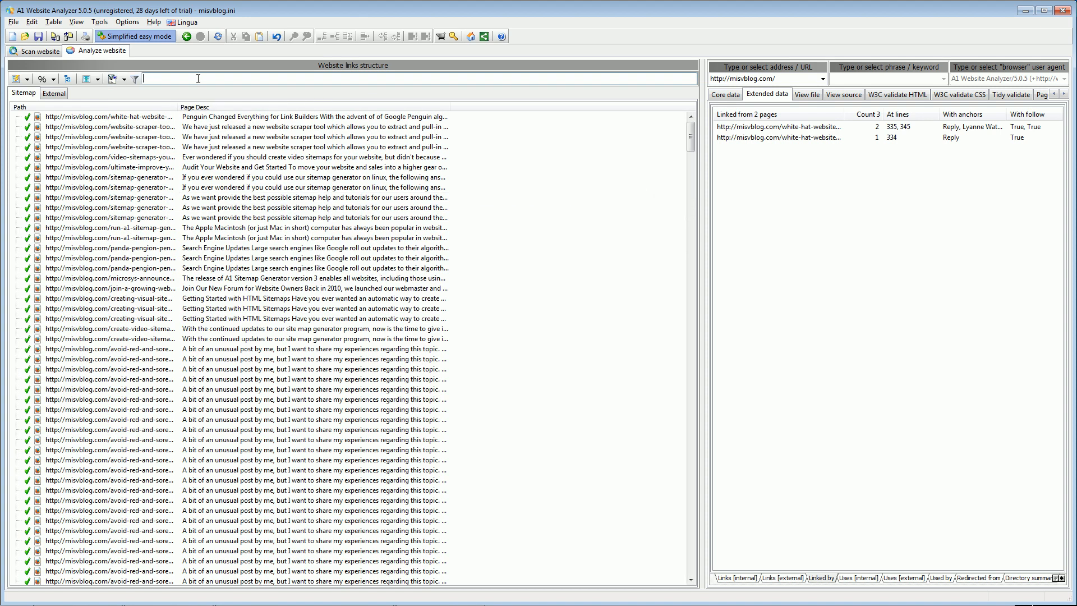
text(100)
key(Return)
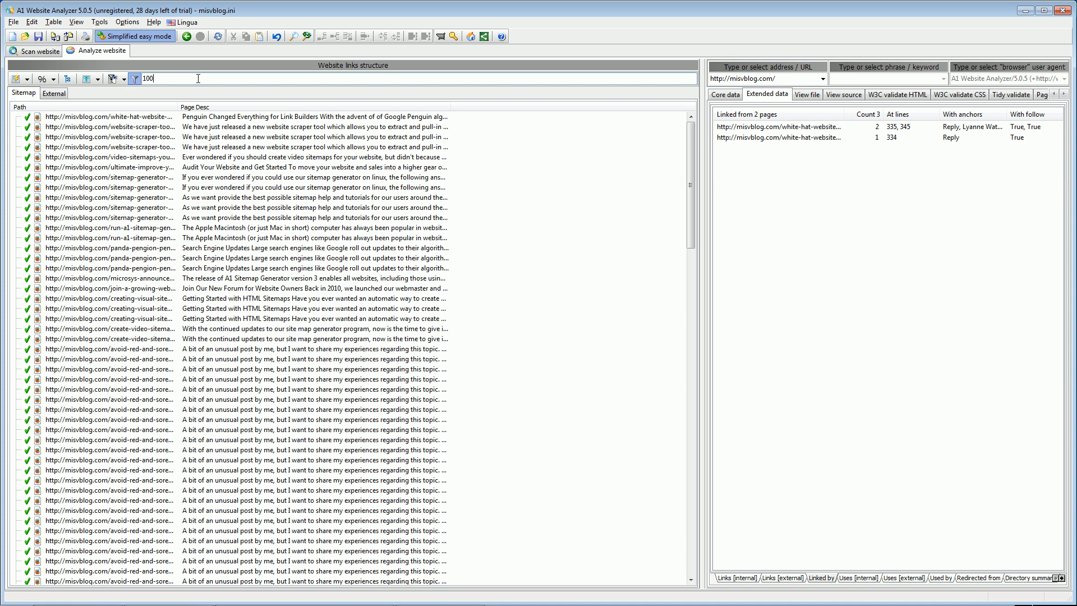
- Raise the description length filter so only pages with descriptions over 150 characters are listed
key(BackSpace)
key(BackSpace)
key(BackSpace)
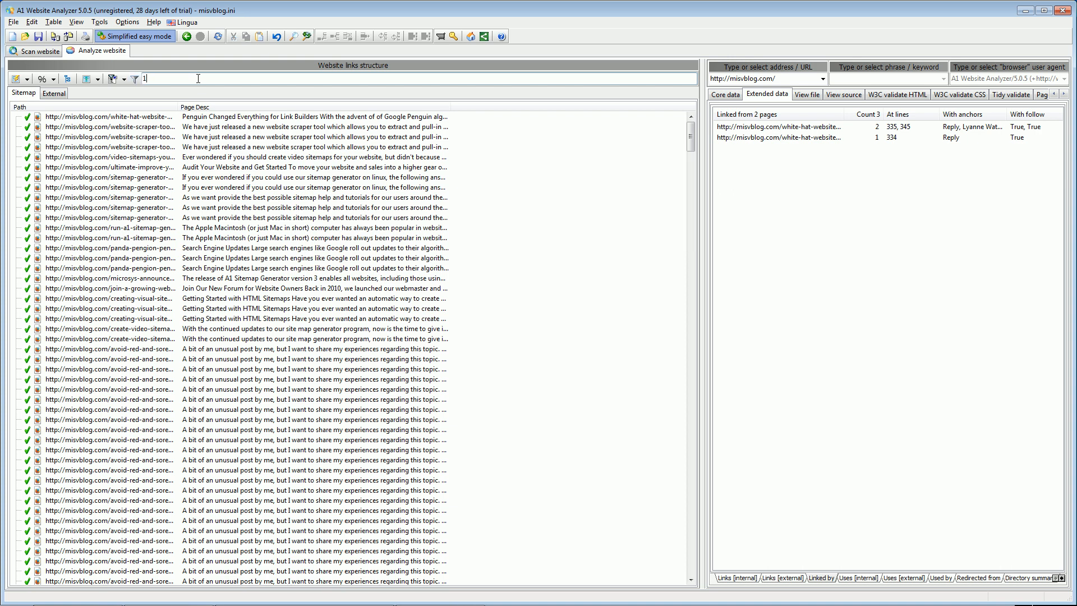
text(150)
key(Return)
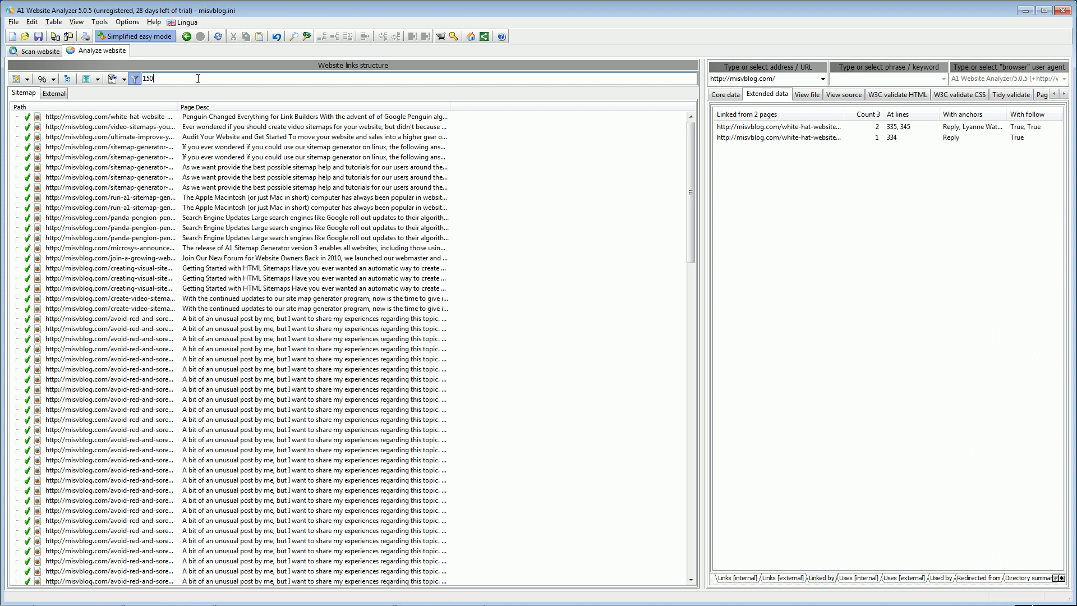
- Disable all data columns in the URL list and enable only the page custom searches column
click(27, 79)
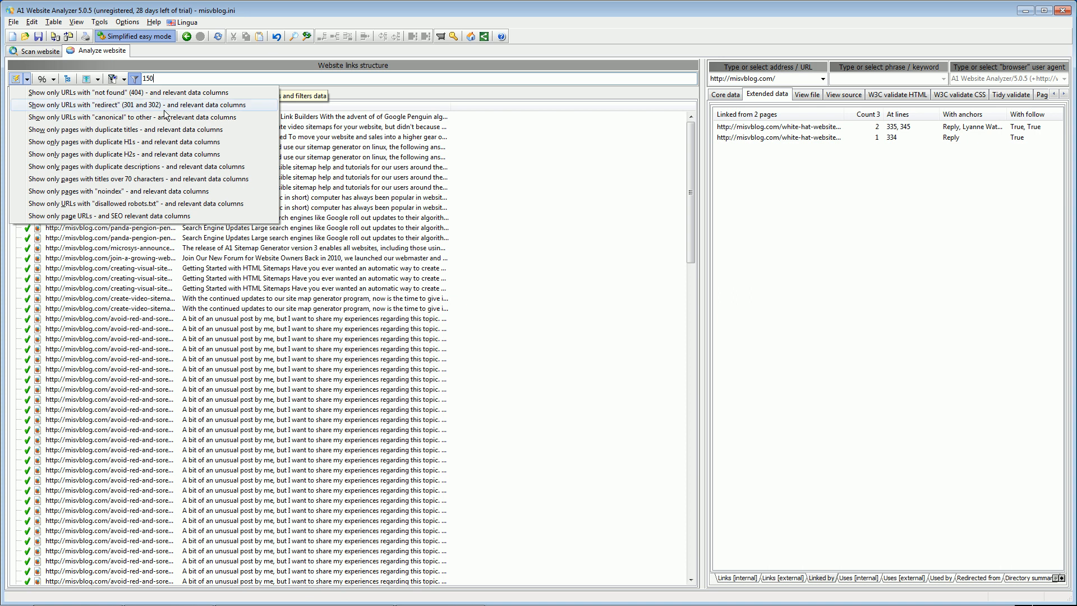
click(97, 82)
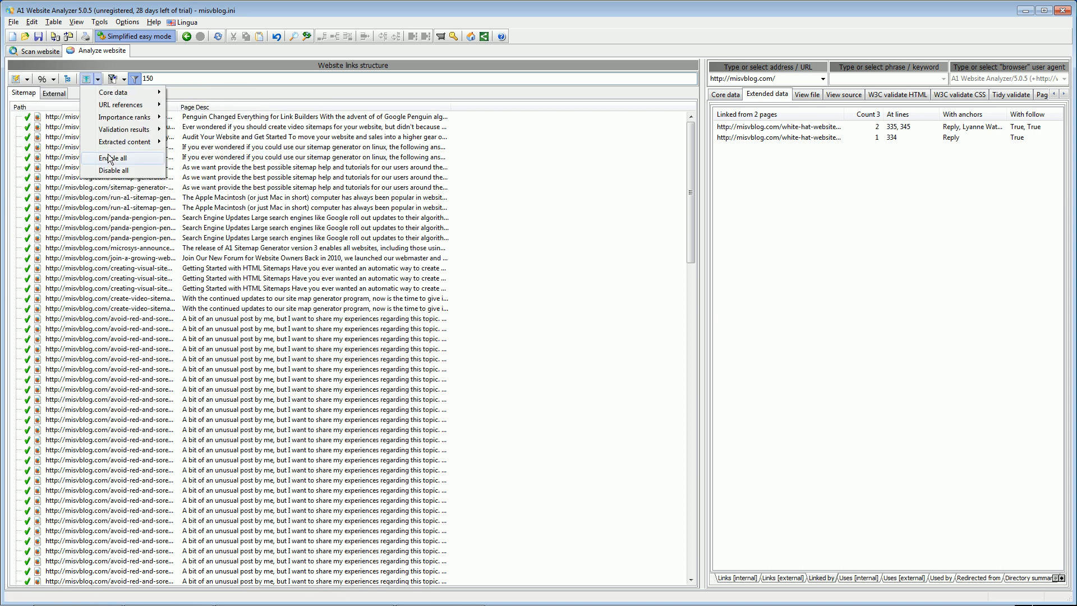
click(117, 170)
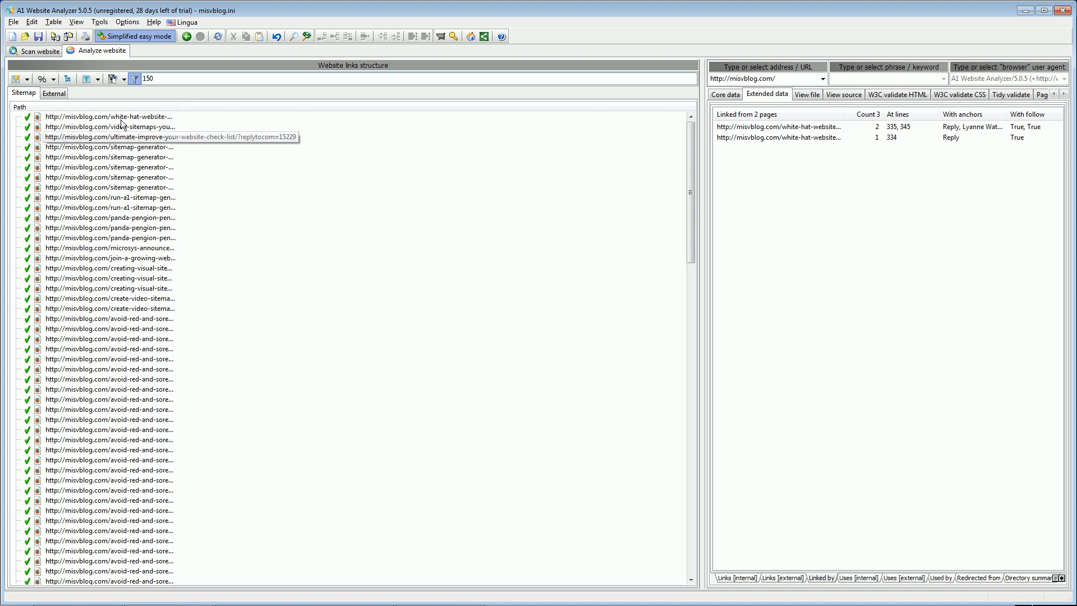
click(99, 80)
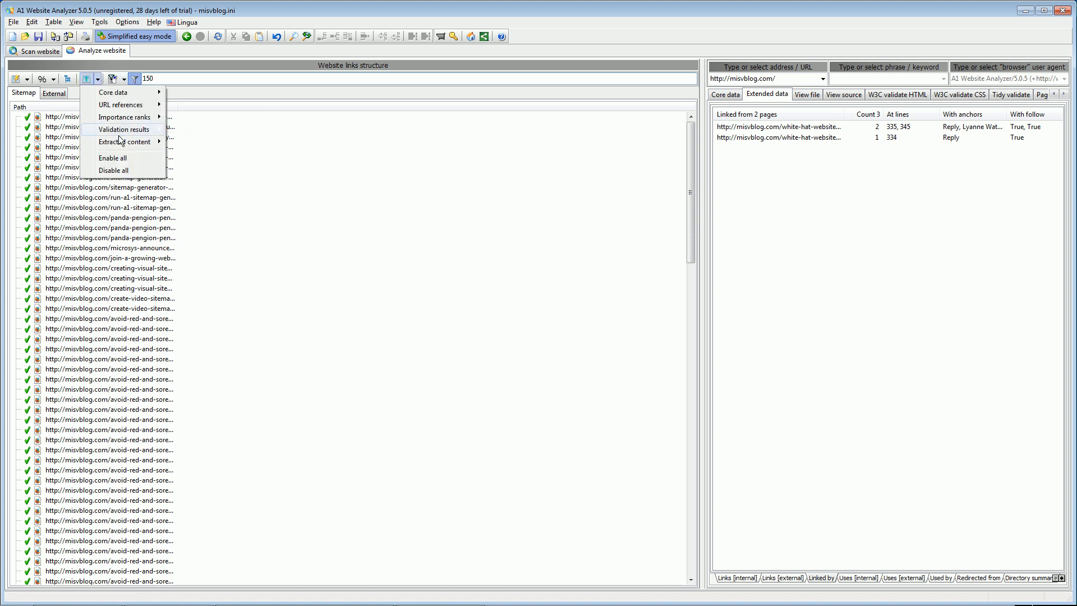
mouse_move(120, 142)
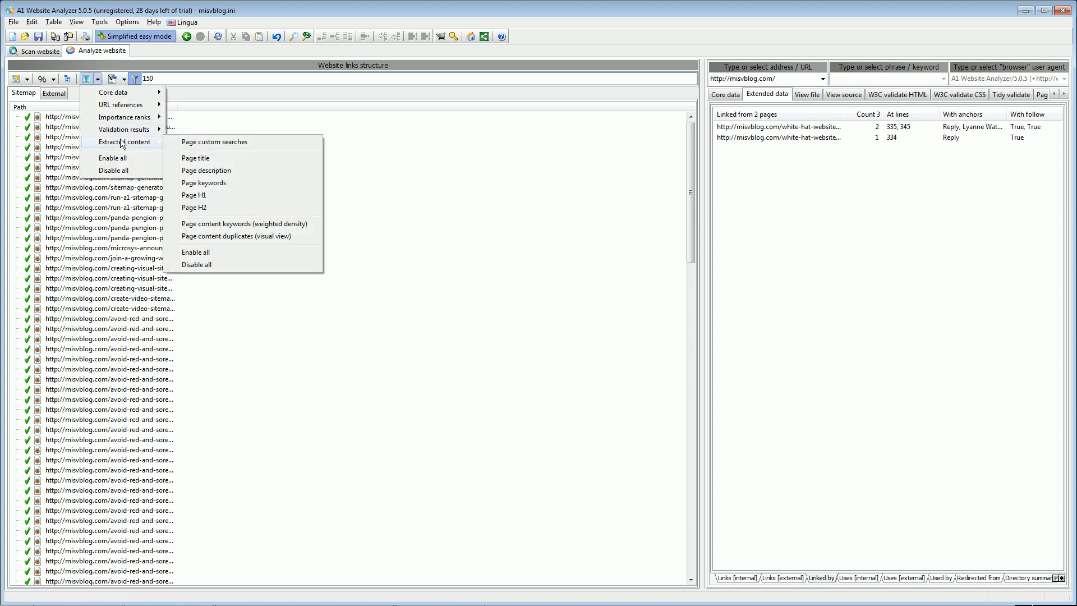
click(214, 144)
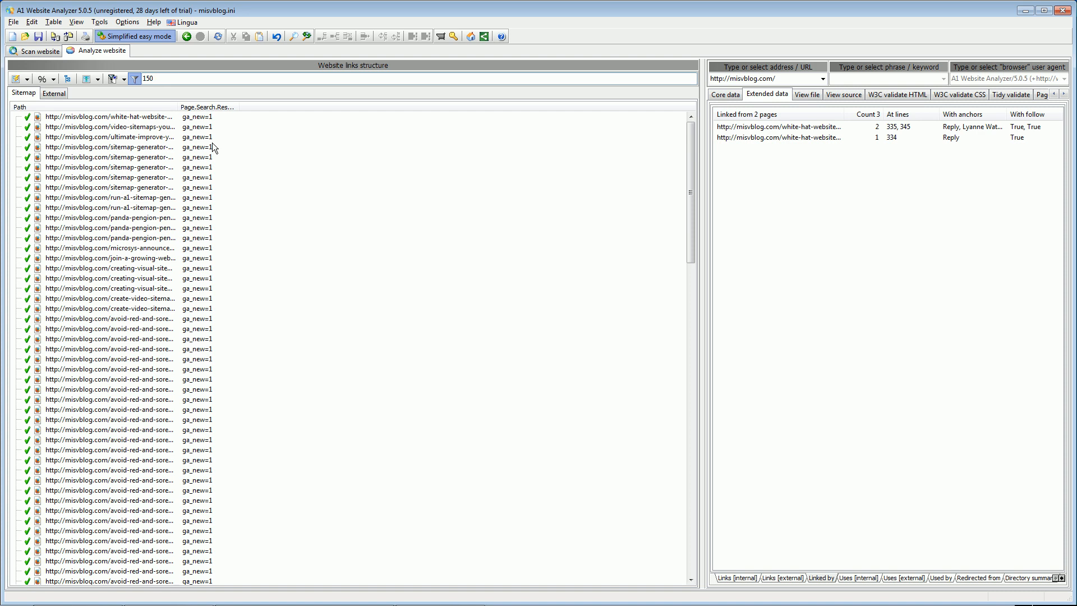
- Reset the filter to its standard behavior on text in all visible columns and clear the filter text
click(124, 80)
click(130, 92)
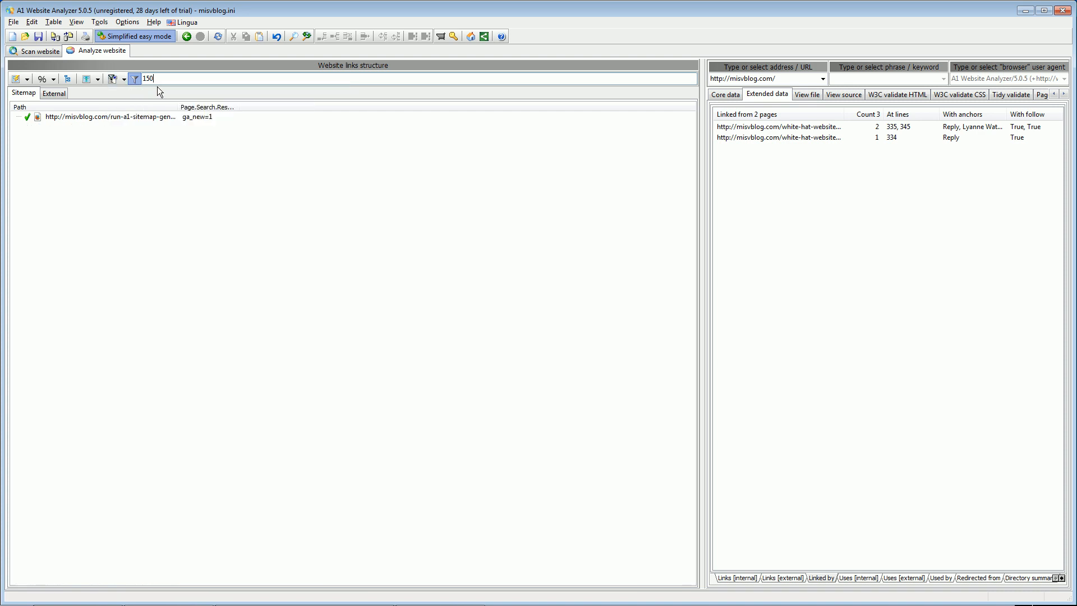
key(BackSpace)
key(BackSpace)
key(BackSpace)
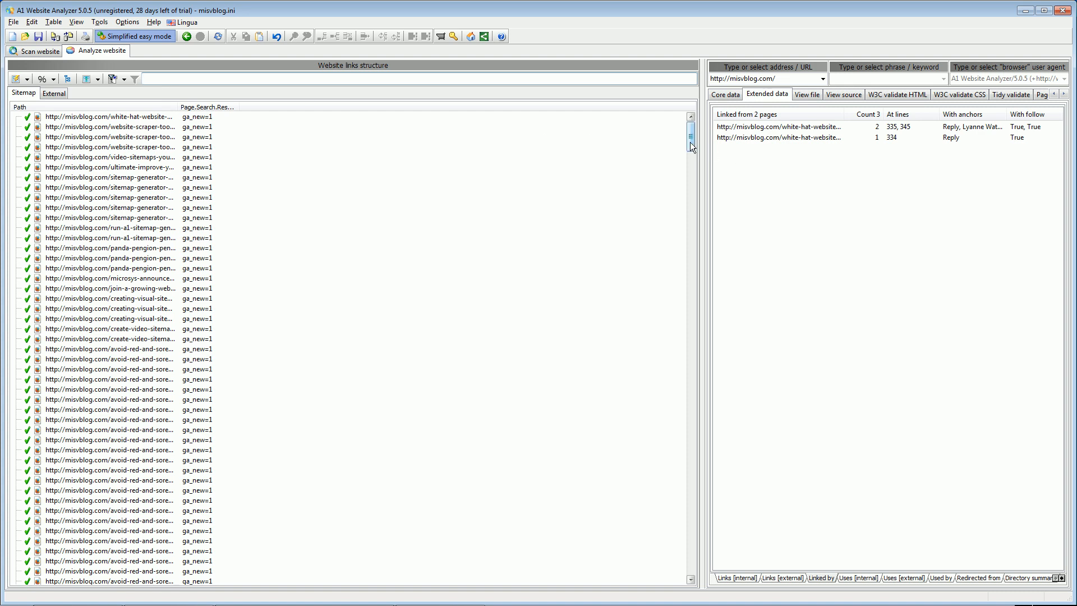
- Filter the URL list to pages whose custom search results contain "ga_new"
drag(690, 143, 692, 317)
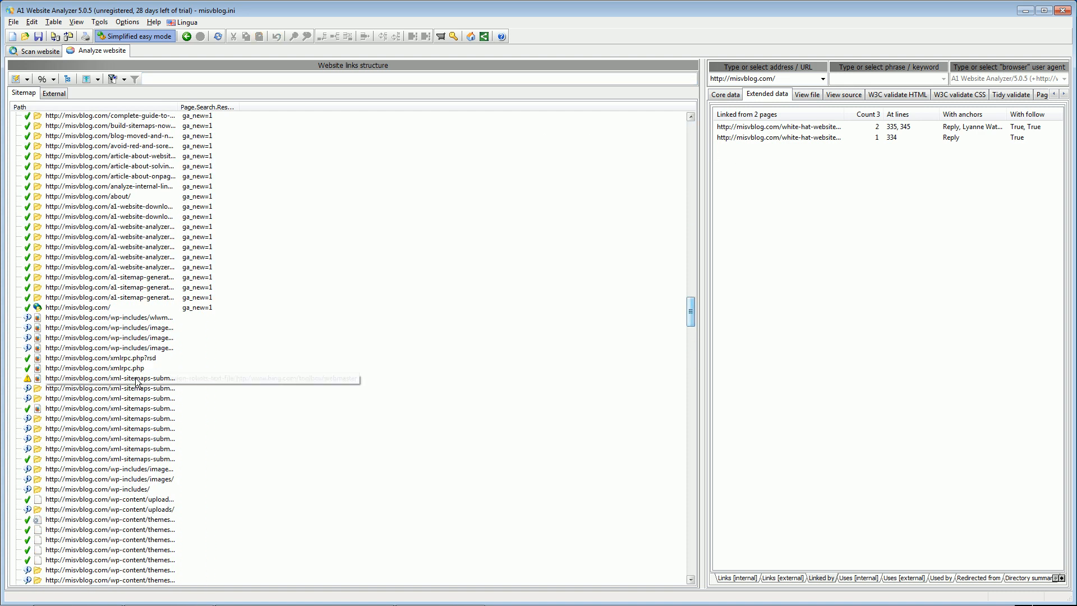
click(173, 78)
text(g)
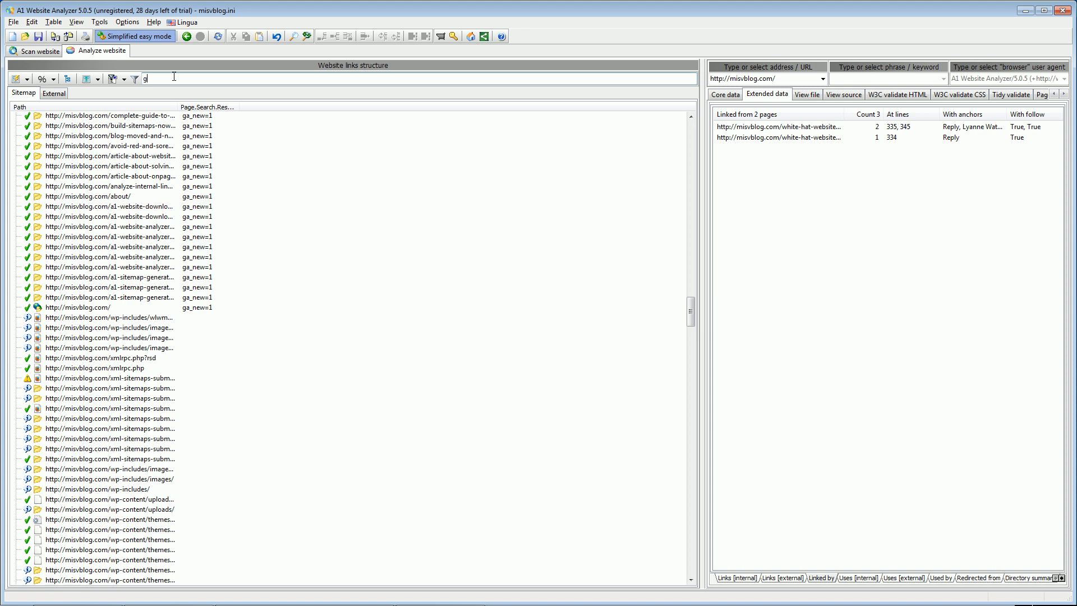
text(a_new)
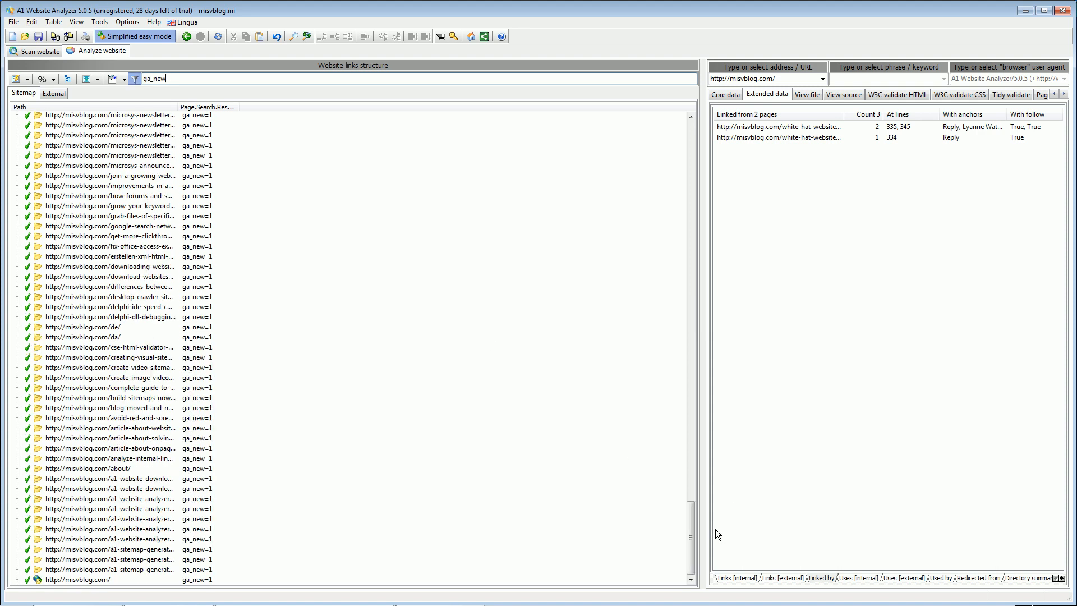
drag(695, 530, 682, 126)
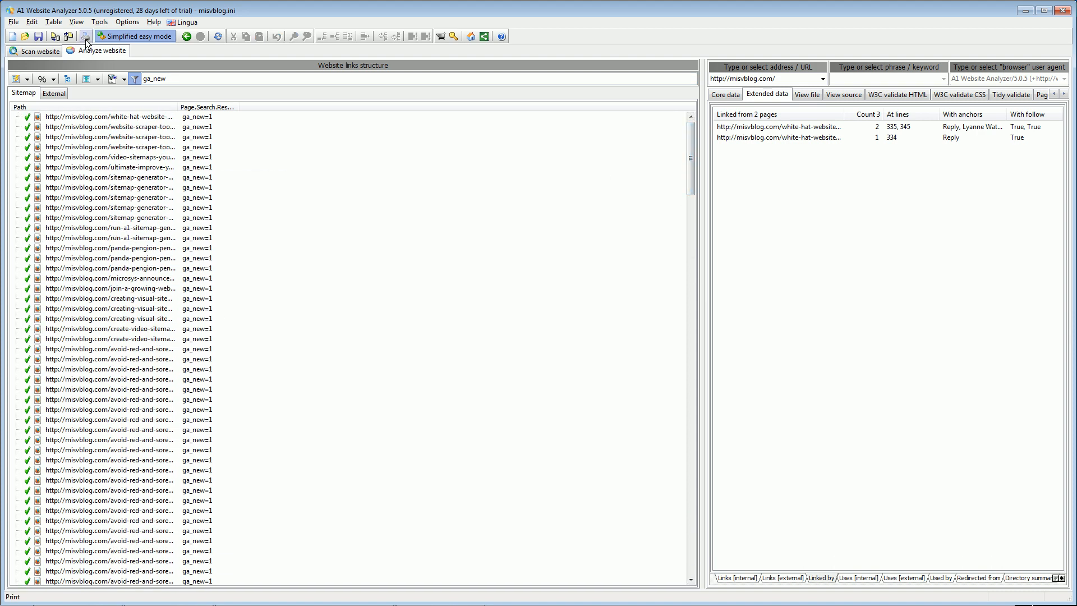
- Examine the predefined custom search patterns in the website scan's data collection settings
click(28, 53)
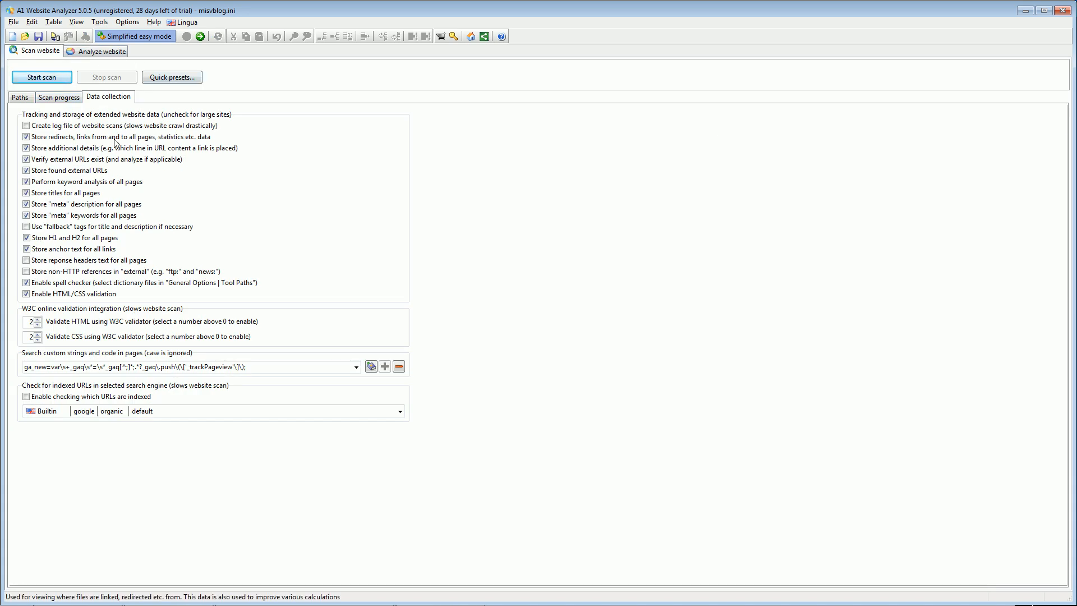
click(371, 366)
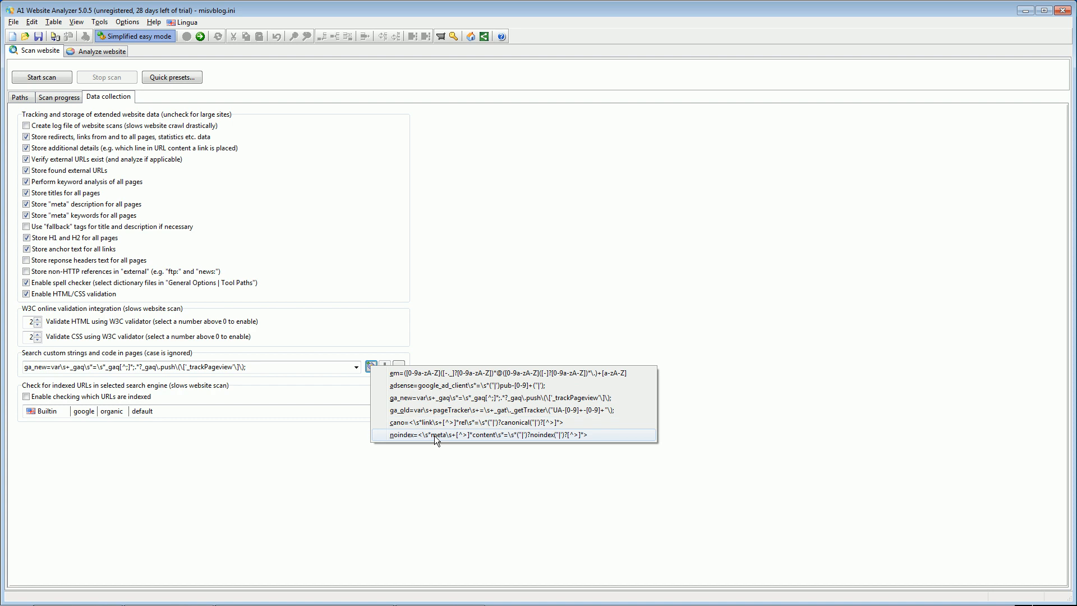
click(415, 463)
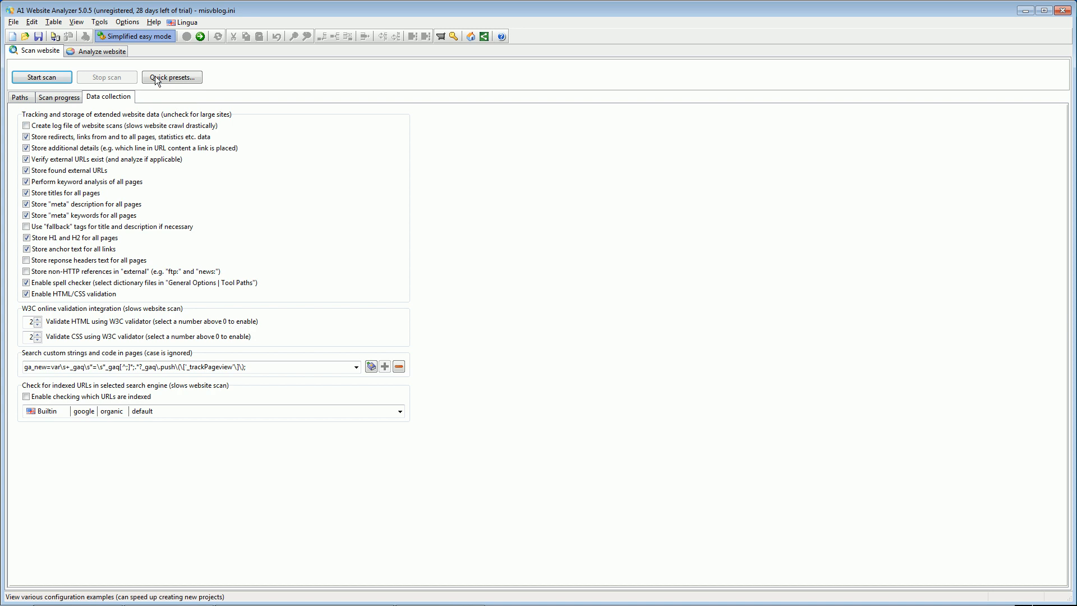
- Return to the website analysis, widen the URL details area and show the page keyword analysis
click(94, 54)
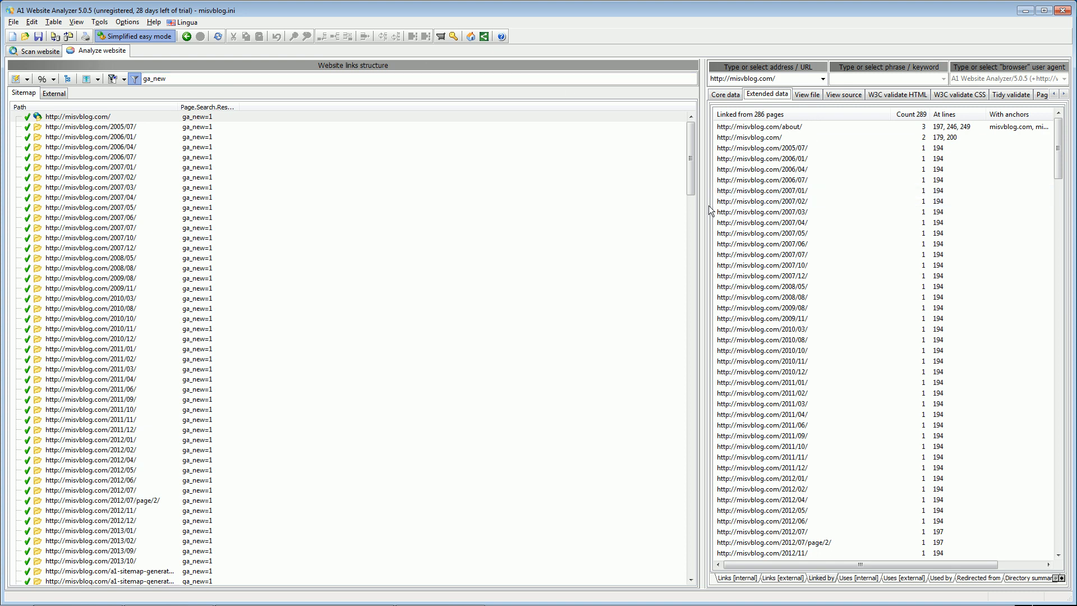
drag(702, 207, 542, 207)
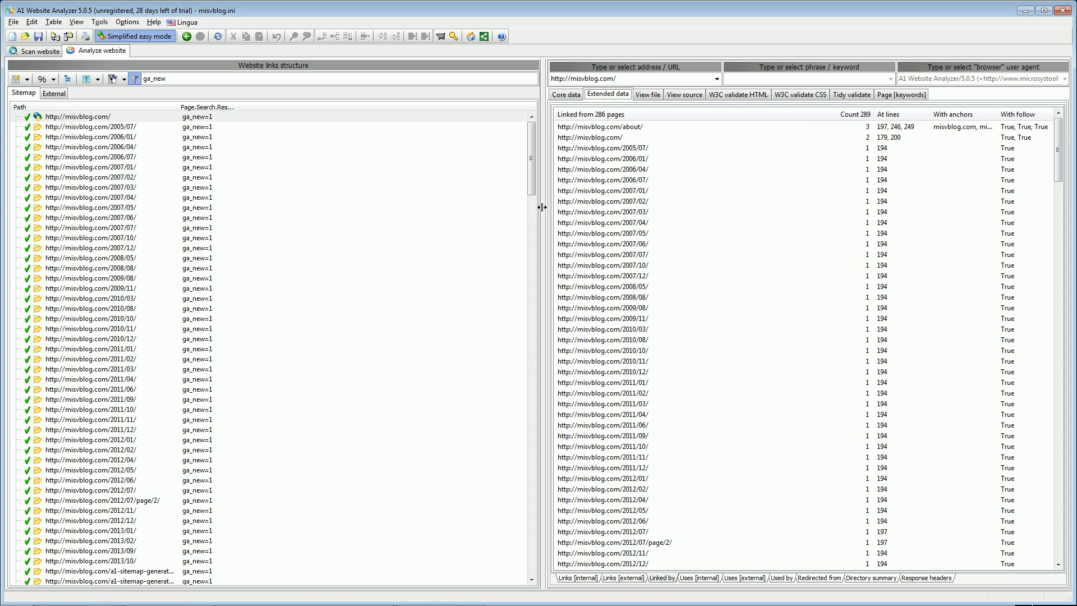
click(892, 95)
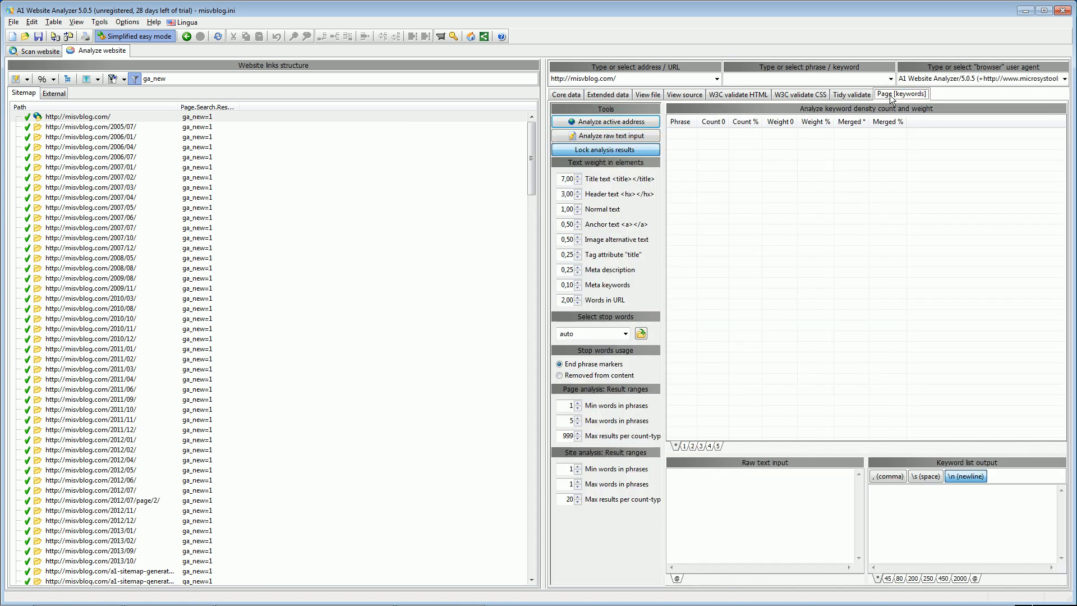
- Replace the URL list's filter text with "guide"
click(205, 79)
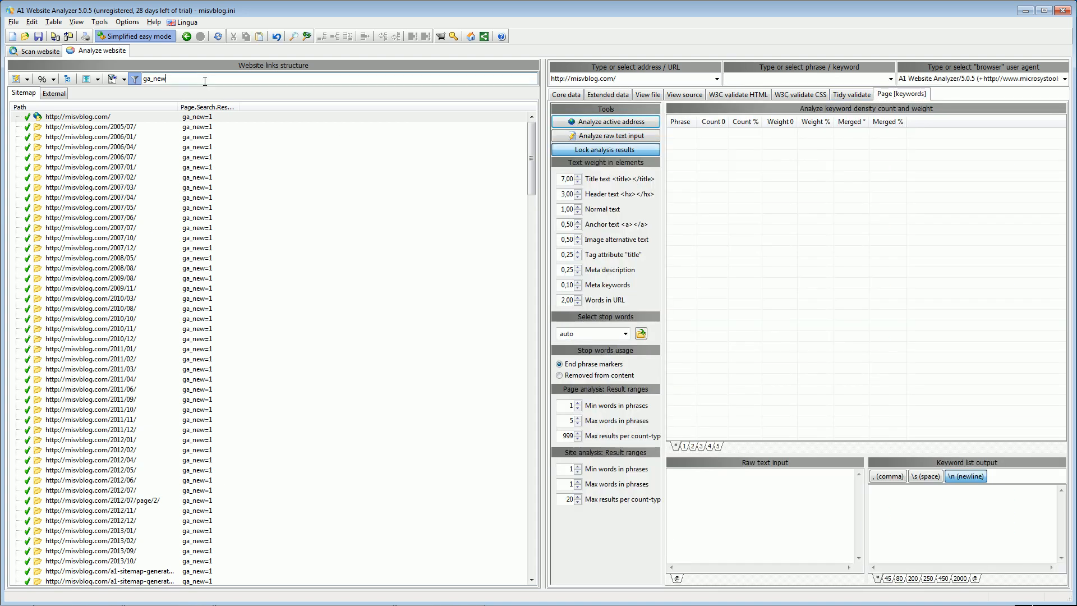
click(98, 79)
mouse_move(104, 93)
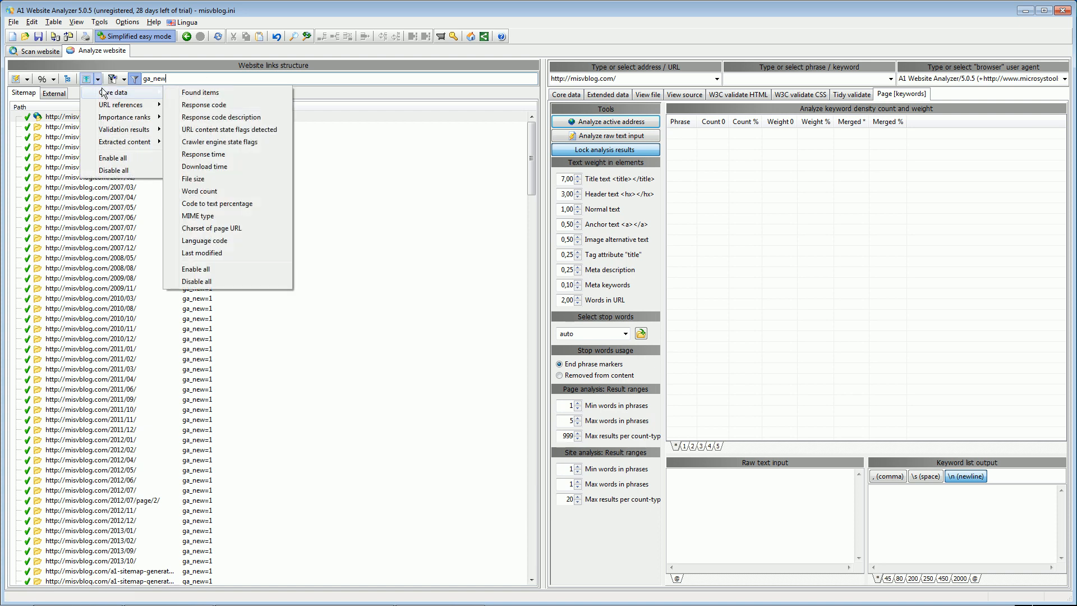
click(180, 79)
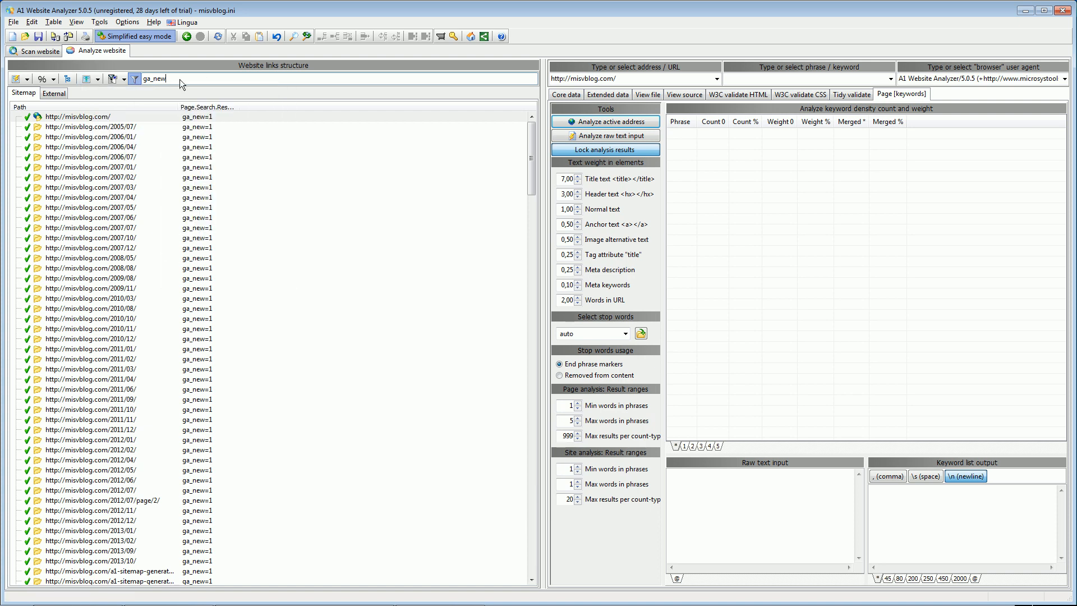
key(BackSpace)
key(BackSpace)
key(BackSpace)
key(BackSpace)
key(BackSpace)
text(uide)
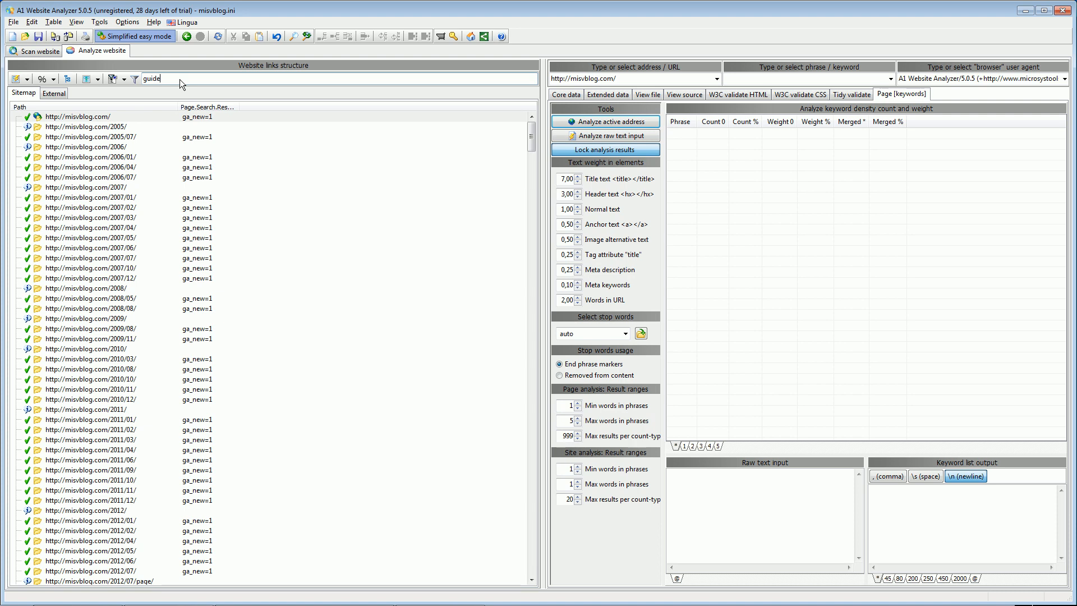
- Add the page title column to the URL list
click(124, 81)
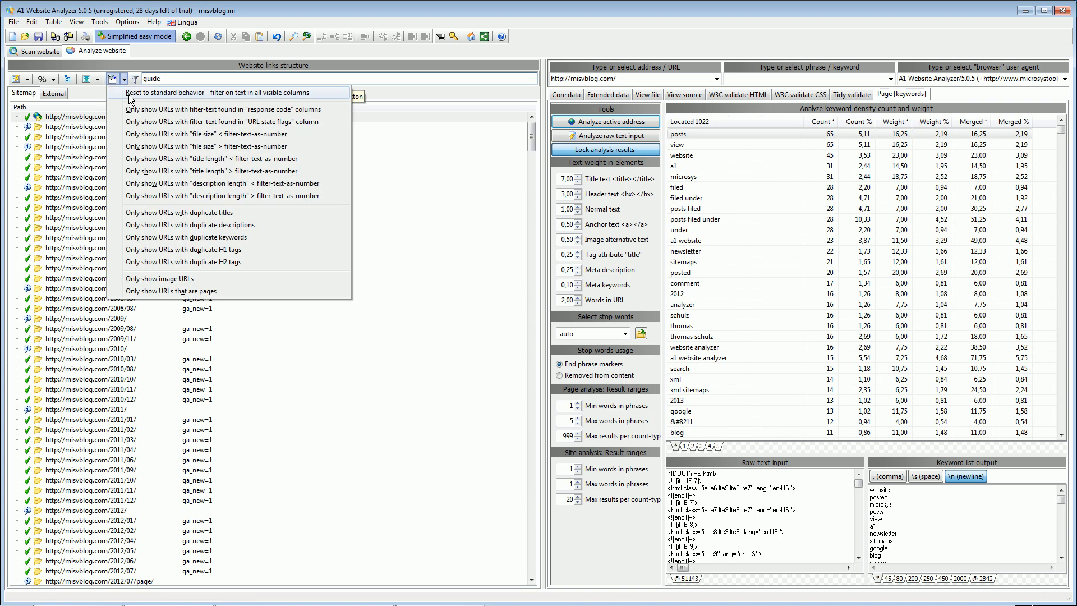
click(98, 79)
click(98, 79)
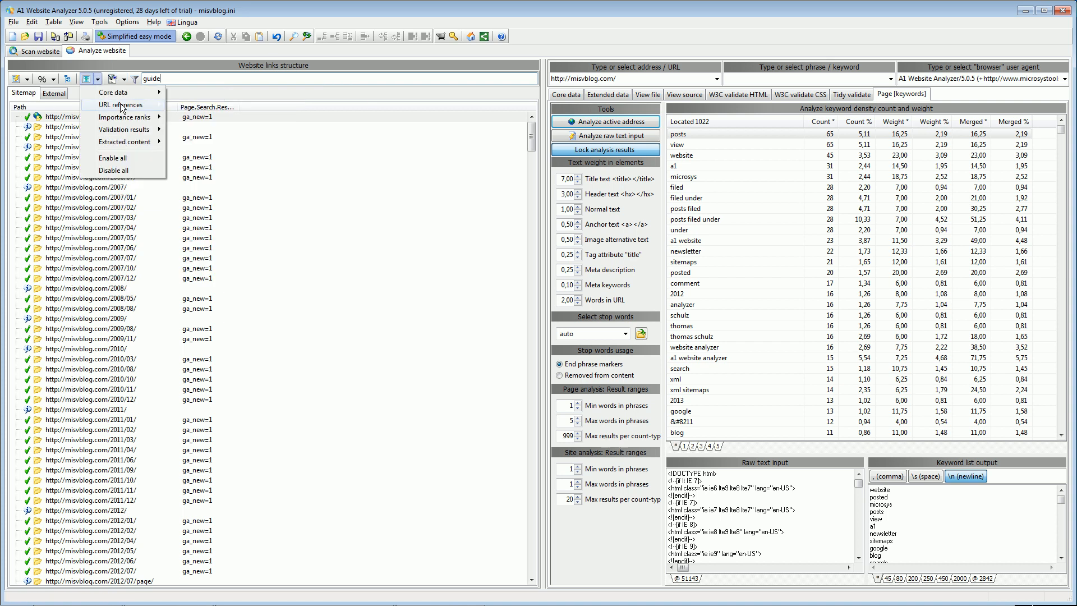
mouse_move(113, 92)
mouse_move(124, 142)
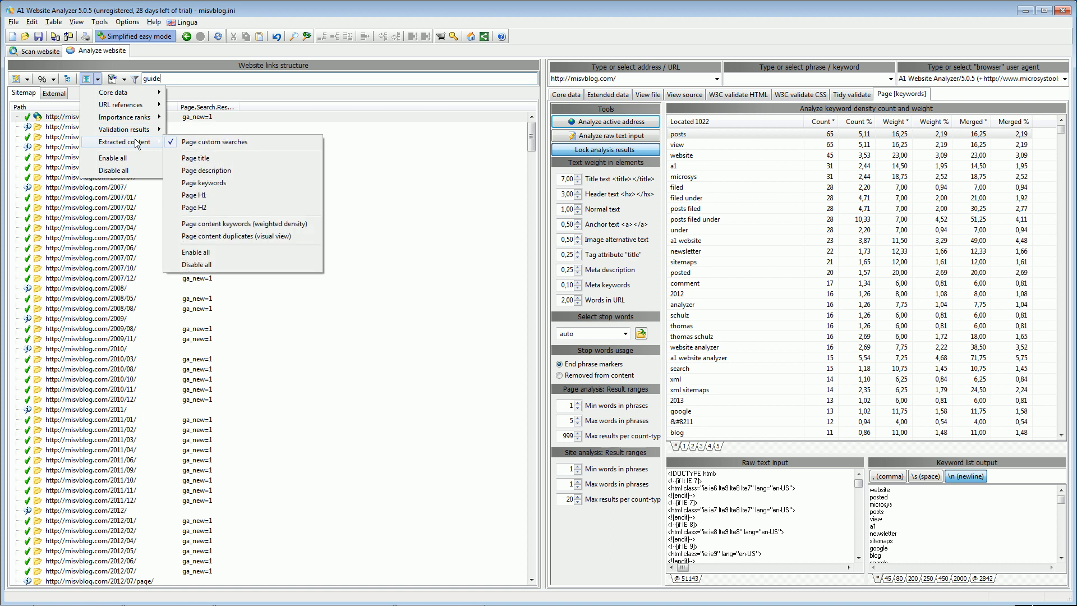
click(222, 159)
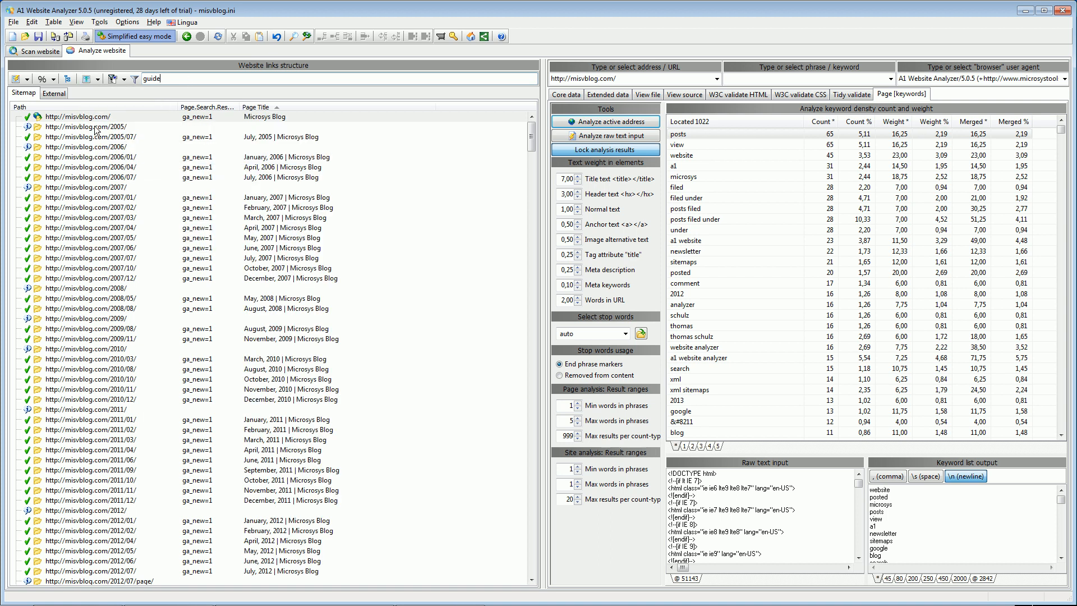
- Show the URLs as a tree and go through the pages from a1-website-analyzer-116-released/ downward to review their keyword analysis
click(68, 78)
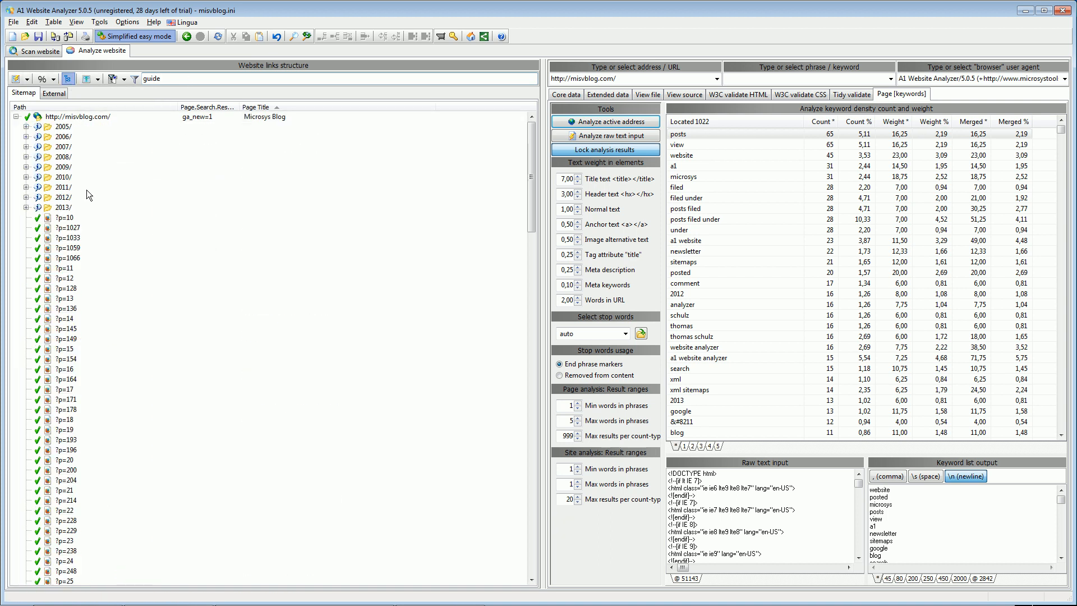
scroll(86, 189, down, 15)
click(125, 541)
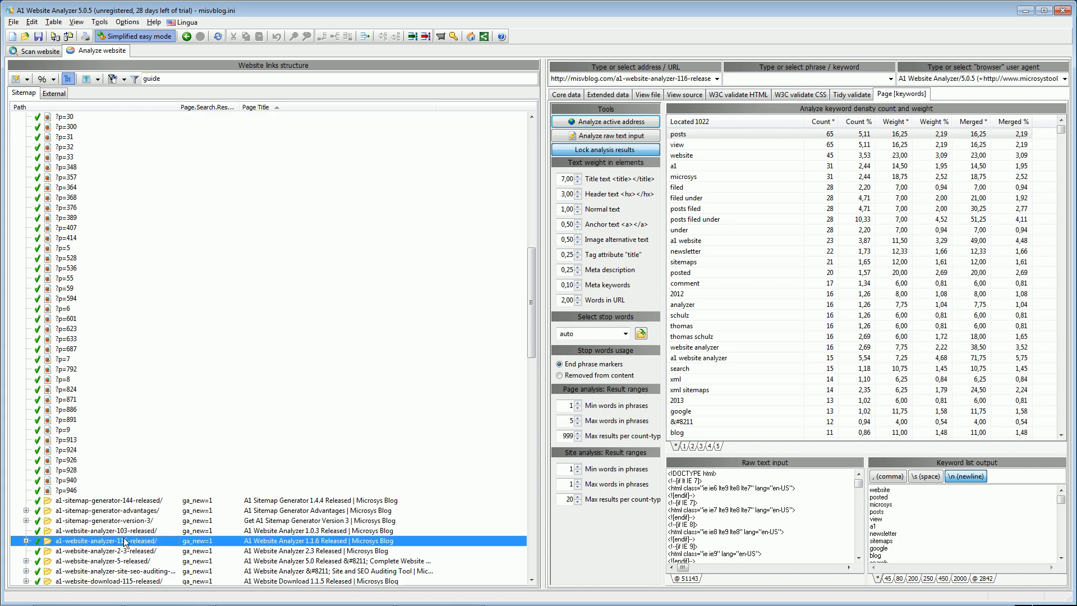
key(Down)
key(Down)
key(Down)
key(Down)
key(Down)
key(Down)
key(Down)
key(Down)
- Activate the "guide" quick filter and select the "Complete Guide to XML sitemaps | Microsys Blog" page
click(189, 79)
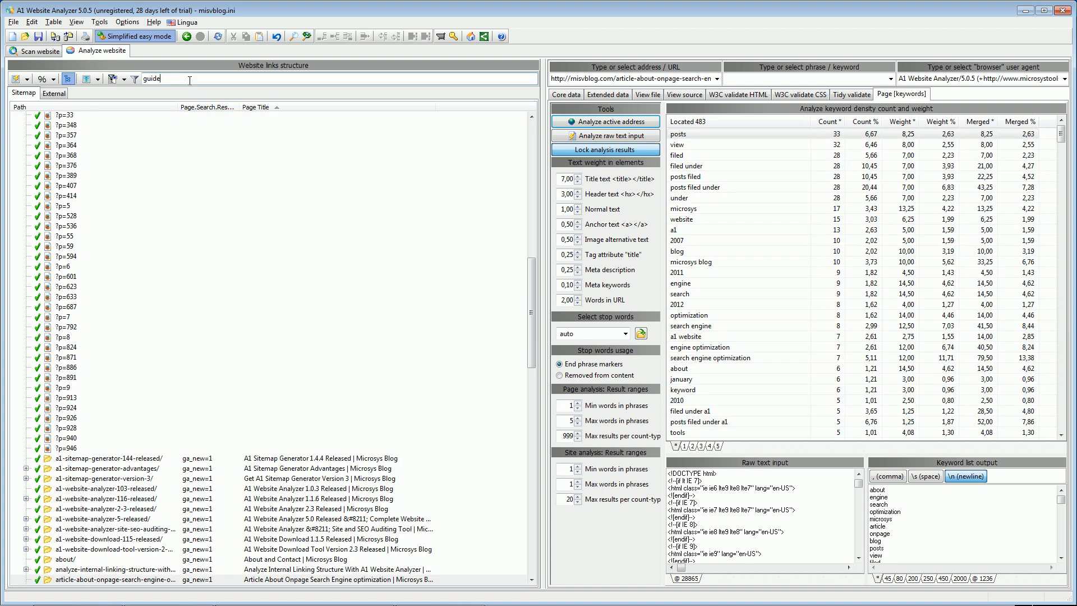
click(135, 79)
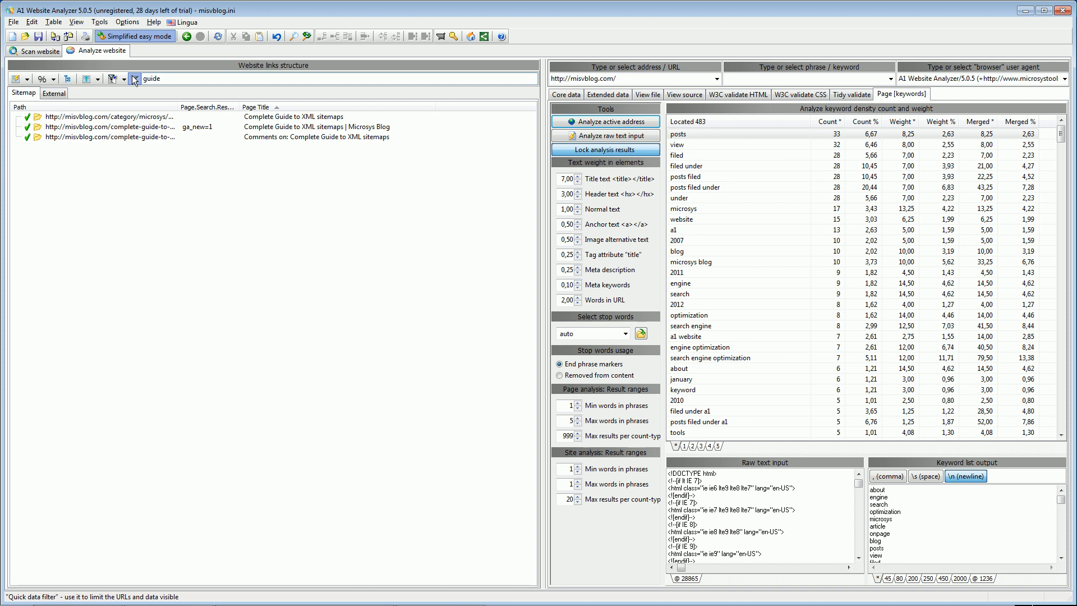
click(140, 127)
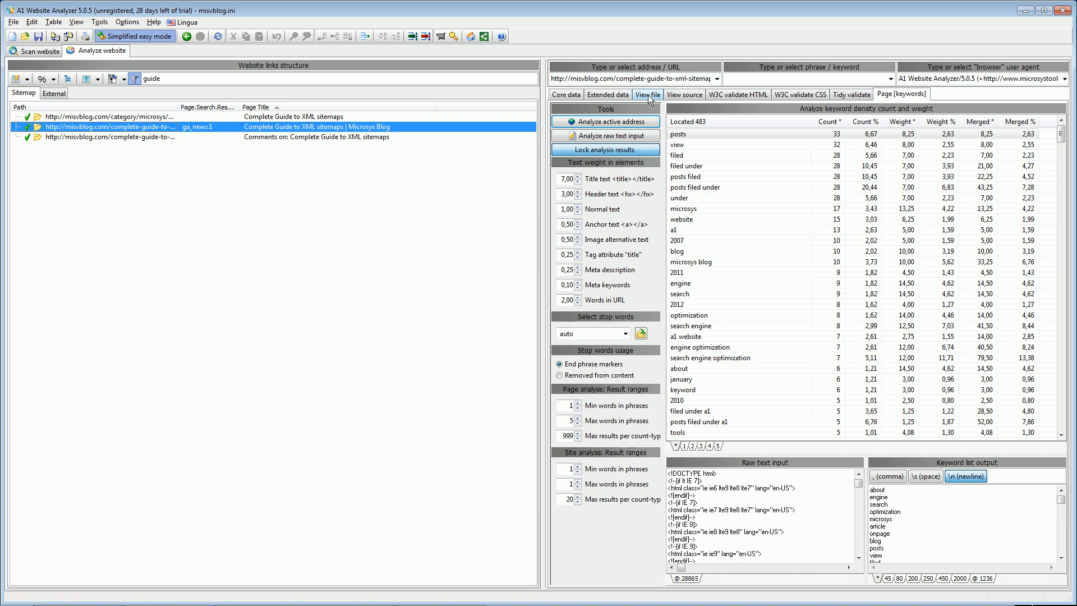
- Analyze the keywords of the complete-guide-to-xml-sitemaps page and restrict the results to two-word phrases
click(627, 78)
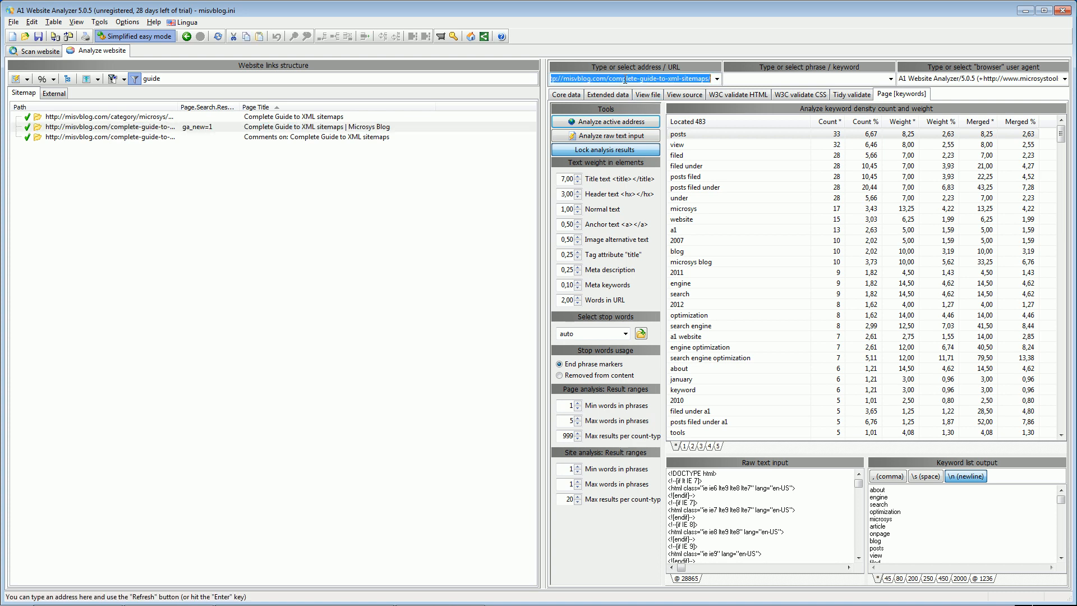
click(600, 119)
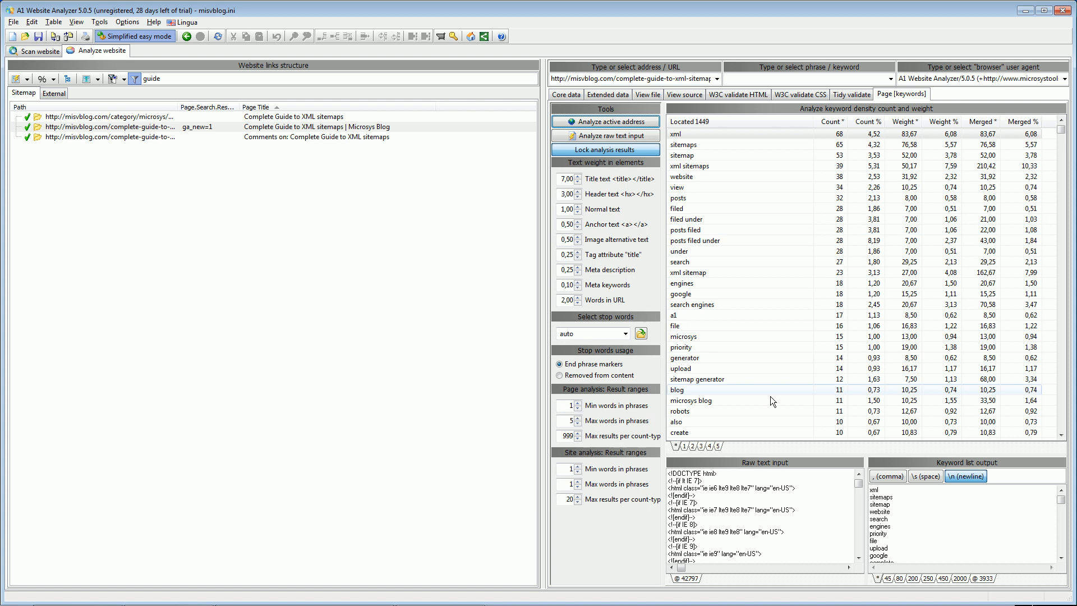
click(693, 446)
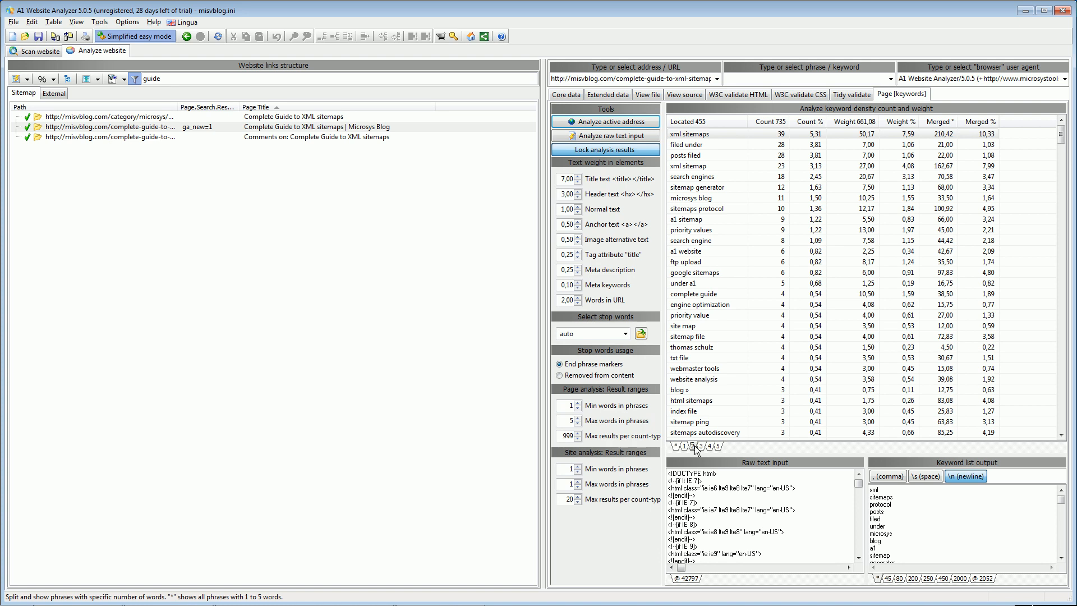
- Clear the "guide" filter text so the URL list is unfiltered
click(197, 80)
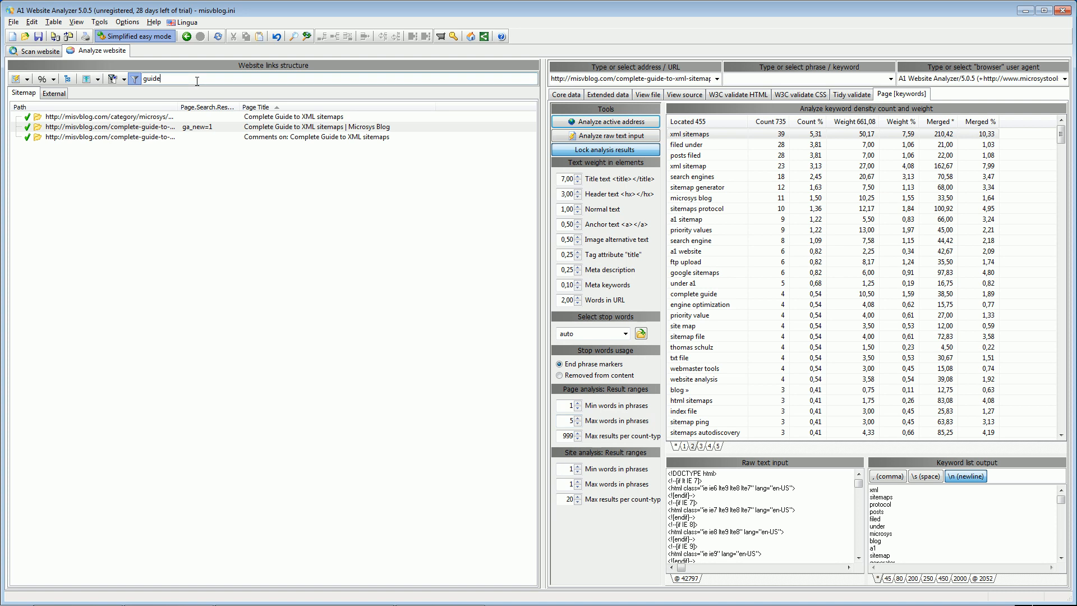
key(BackSpace)
key(BackSpace)
key(BackSpace)
key(BackSpace)
key(BackSpace)
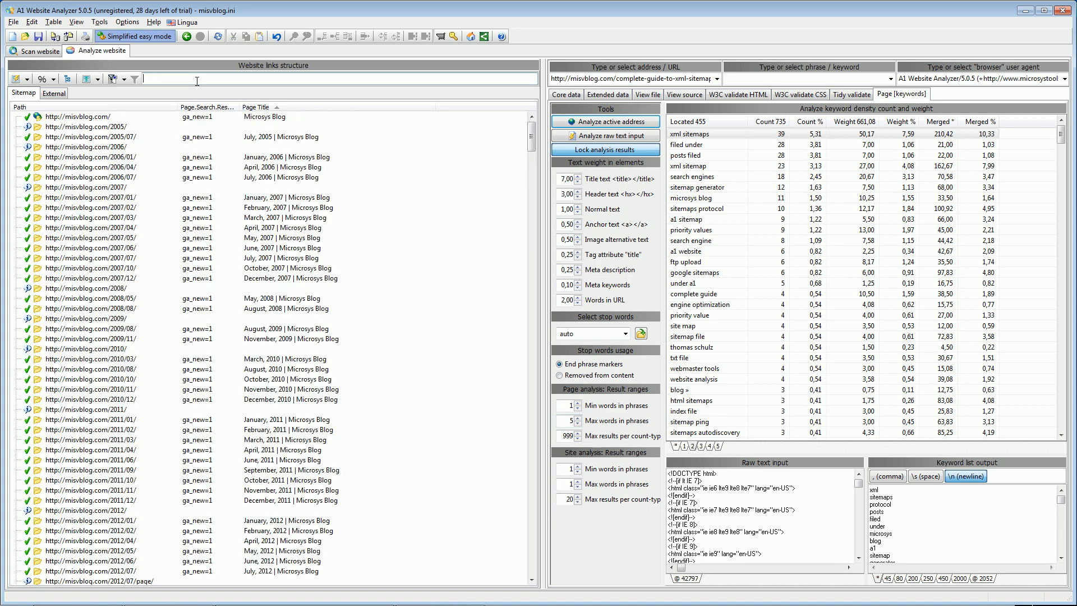
- Apply the preset showing only page URLs with SEO relevant data columns, and widen the Click.Nav.Count column to review the pages
click(26, 79)
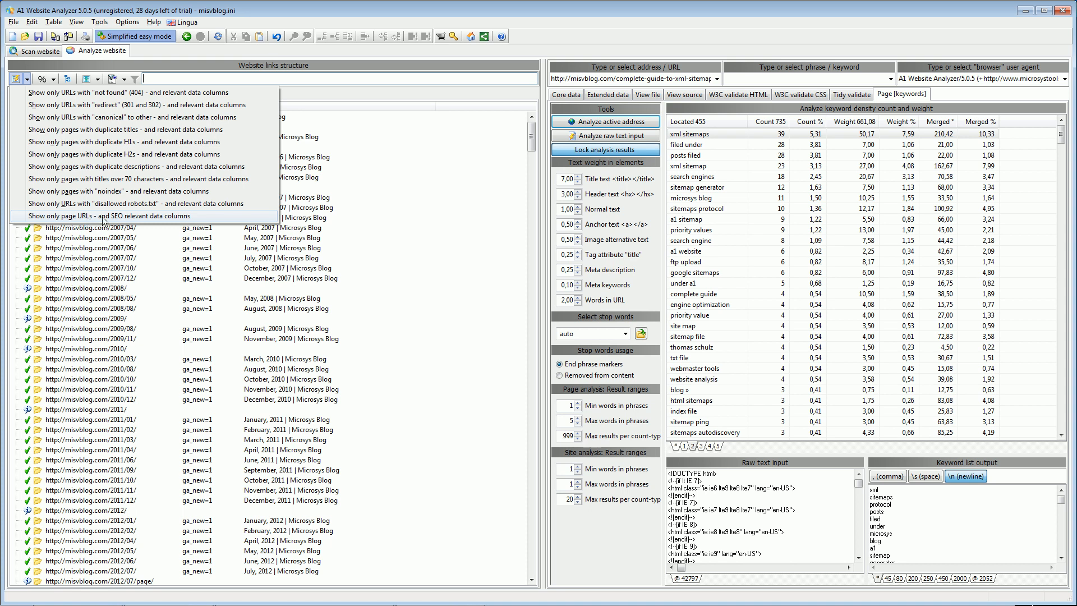
click(122, 218)
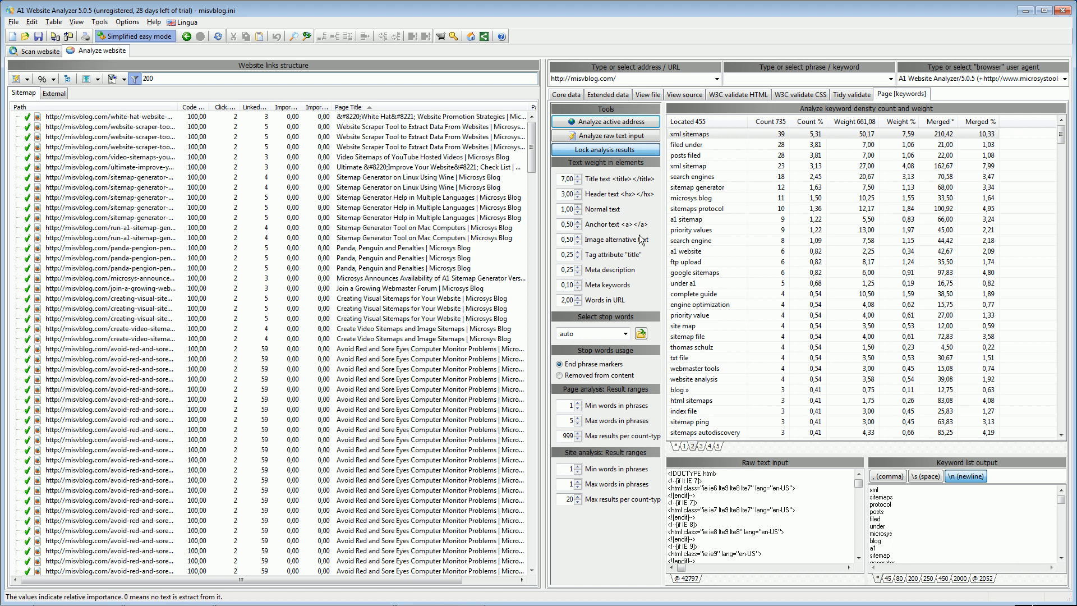
drag(531, 143, 572, 135)
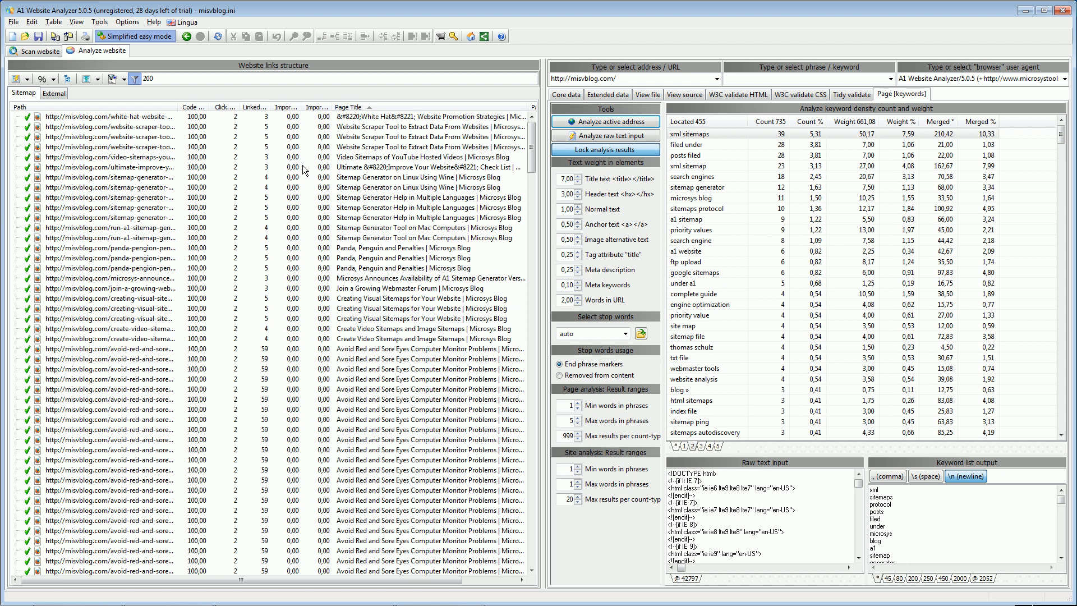
drag(241, 106, 260, 107)
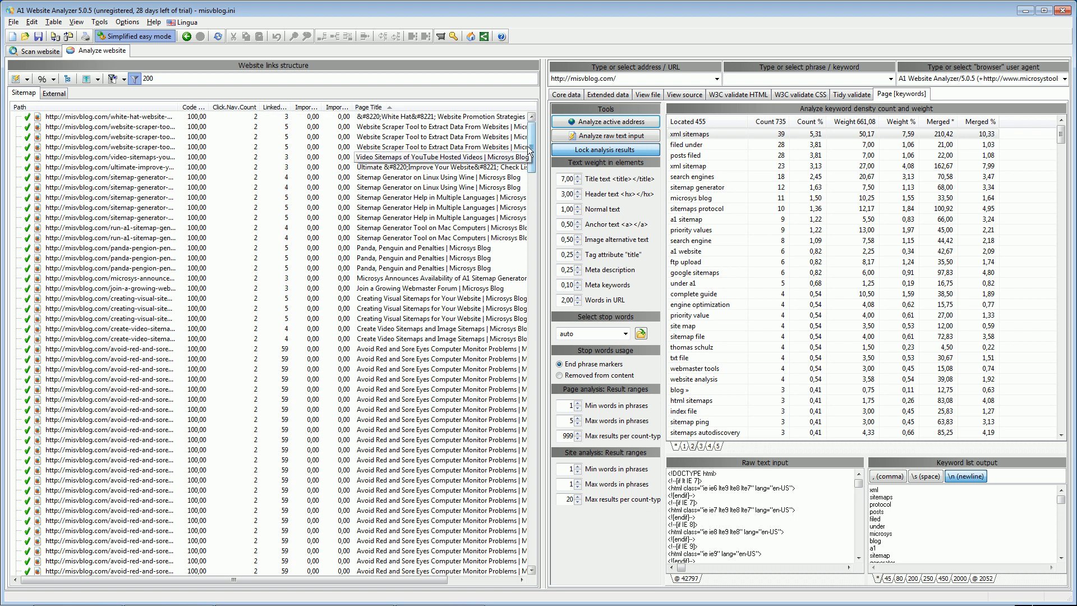
drag(530, 151, 537, 211)
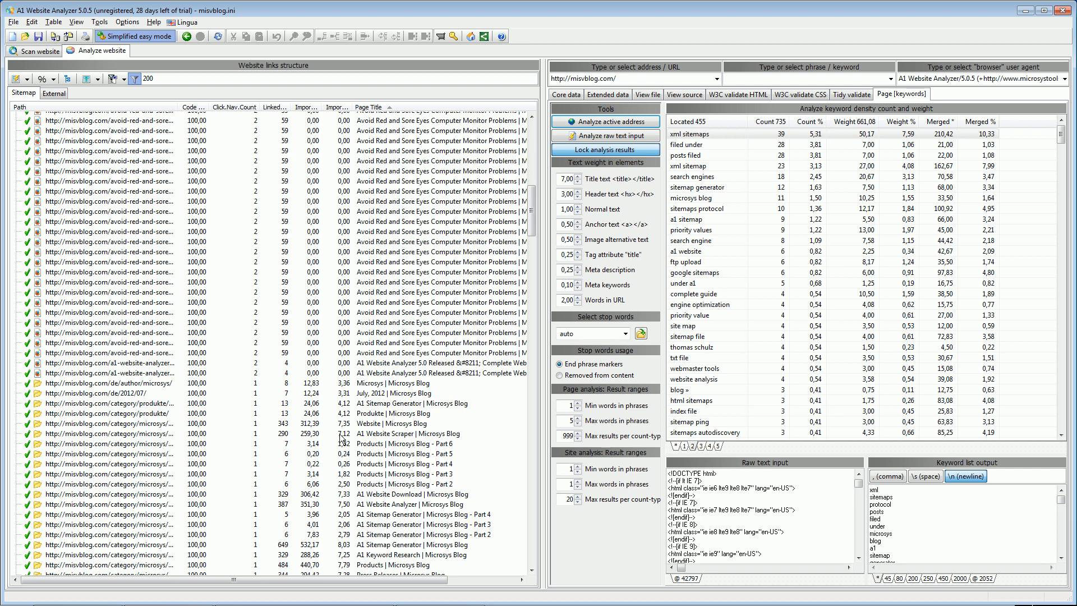
- Disable all data columns and reset the URL list's filter to empty text with standard behavior
click(97, 79)
click(125, 171)
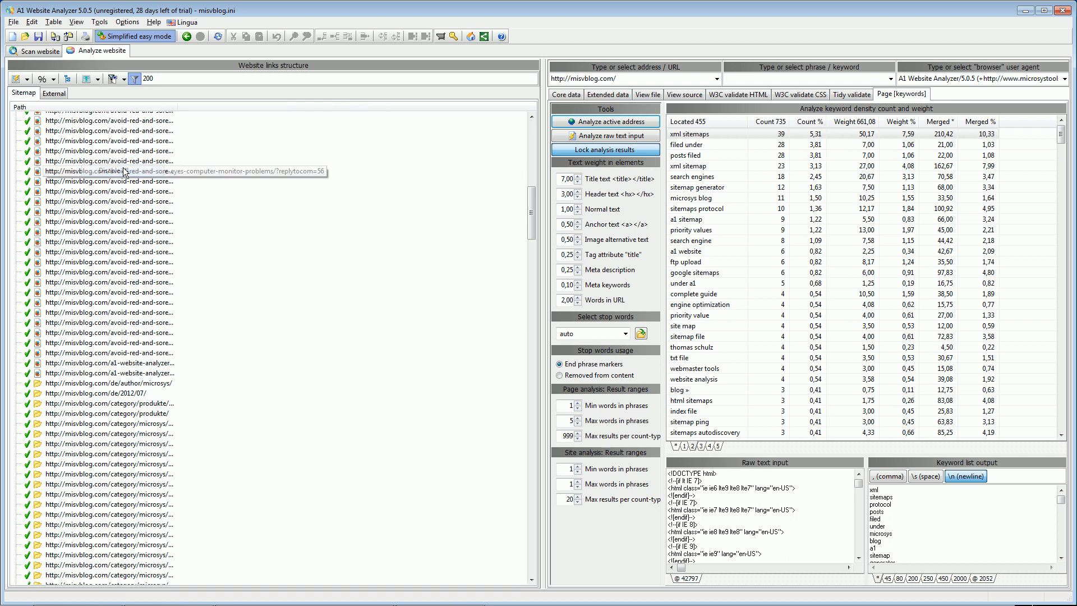
double_click(148, 78)
key(BackSpace)
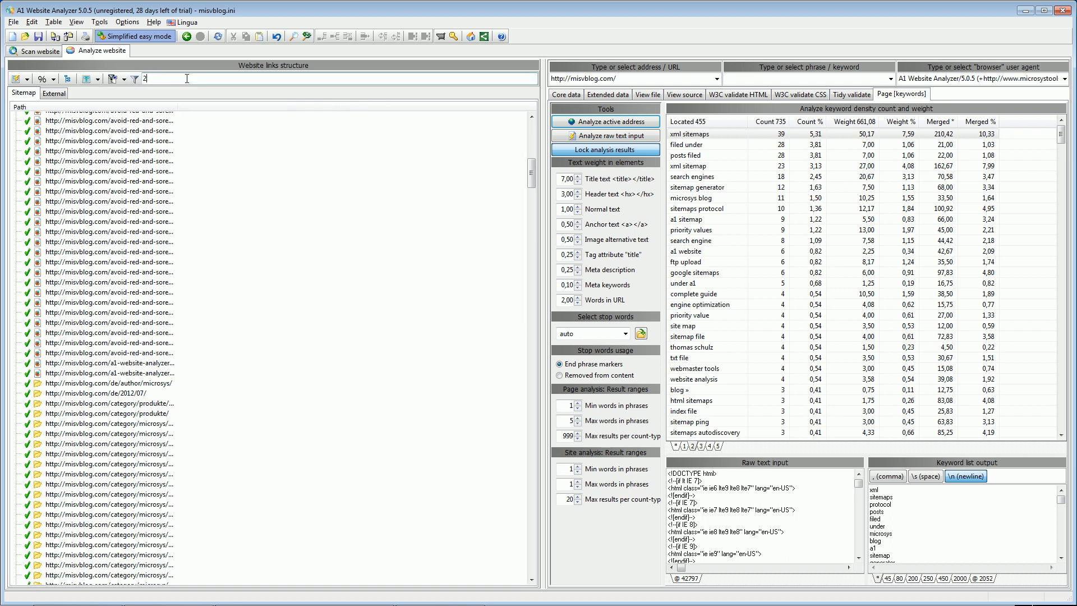
click(116, 81)
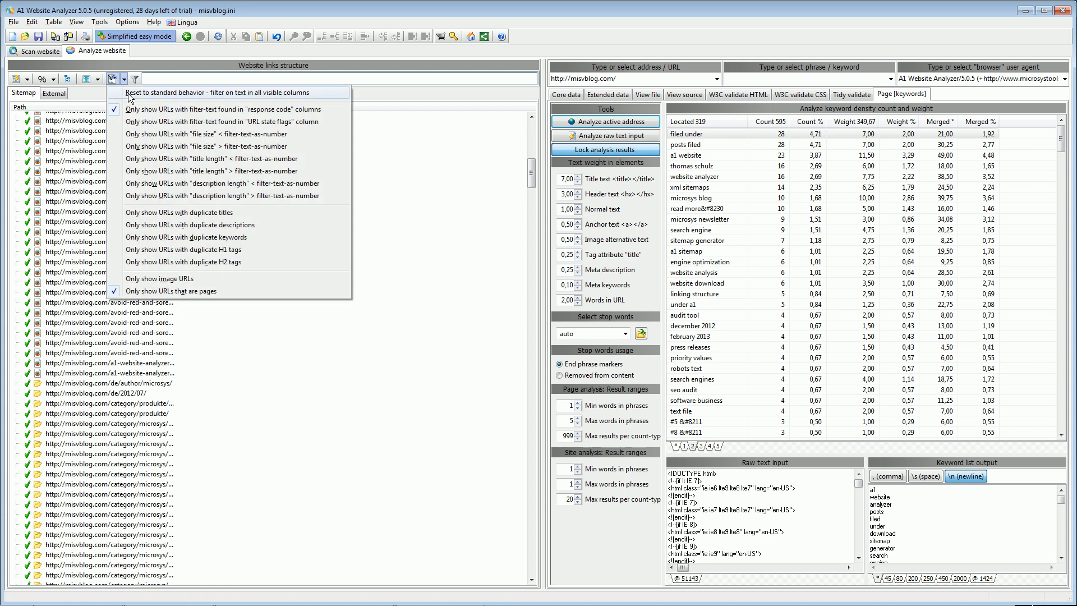
click(129, 94)
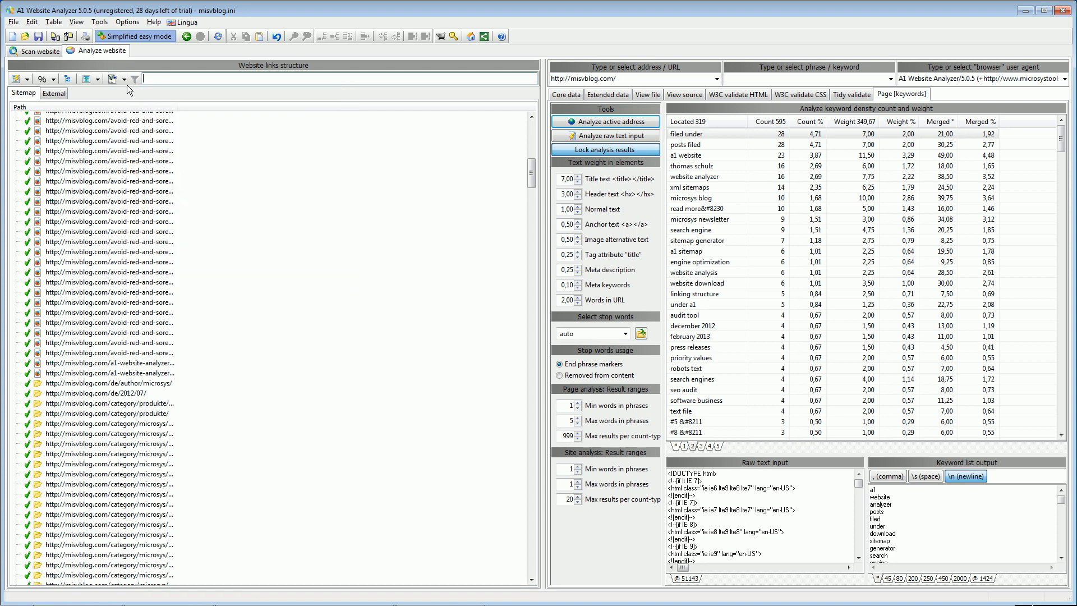
- Enable all validation results columns and widen the HTML, CSS and spelling error columns
click(99, 79)
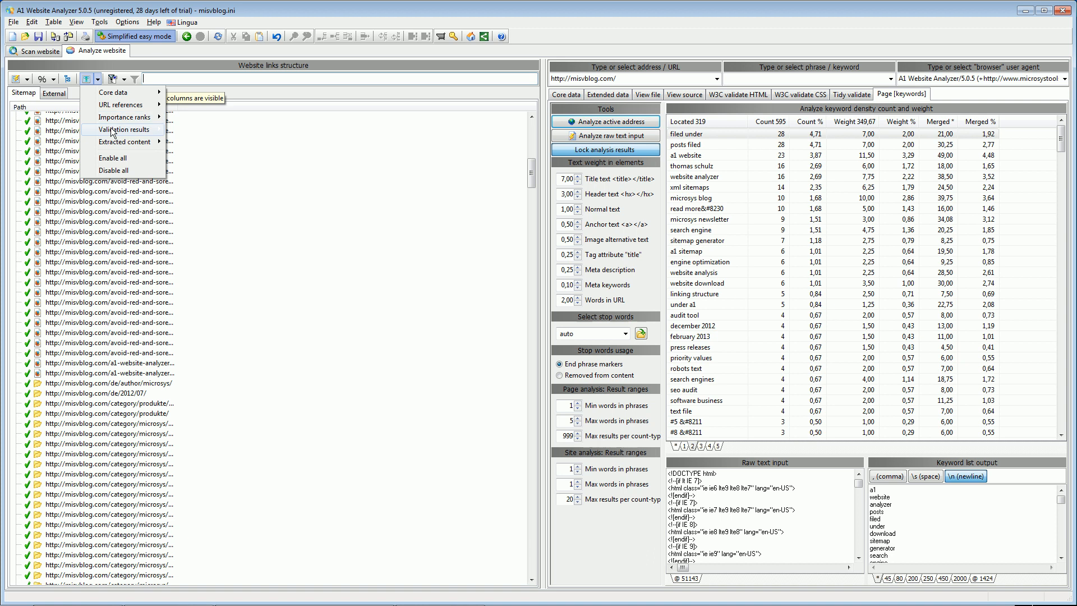
mouse_move(119, 146)
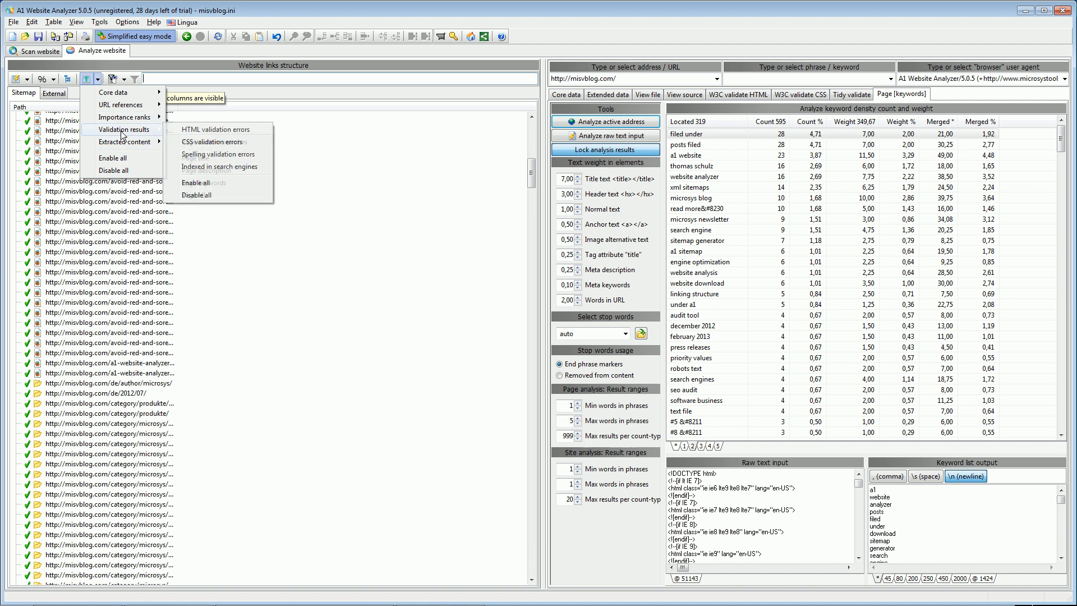
click(208, 180)
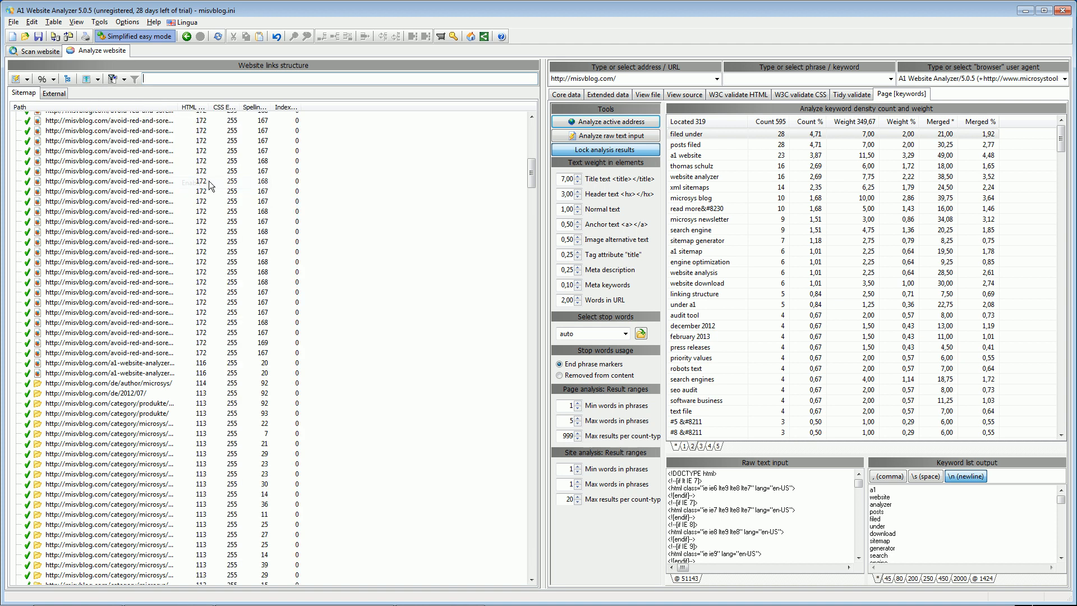
double_click(209, 107)
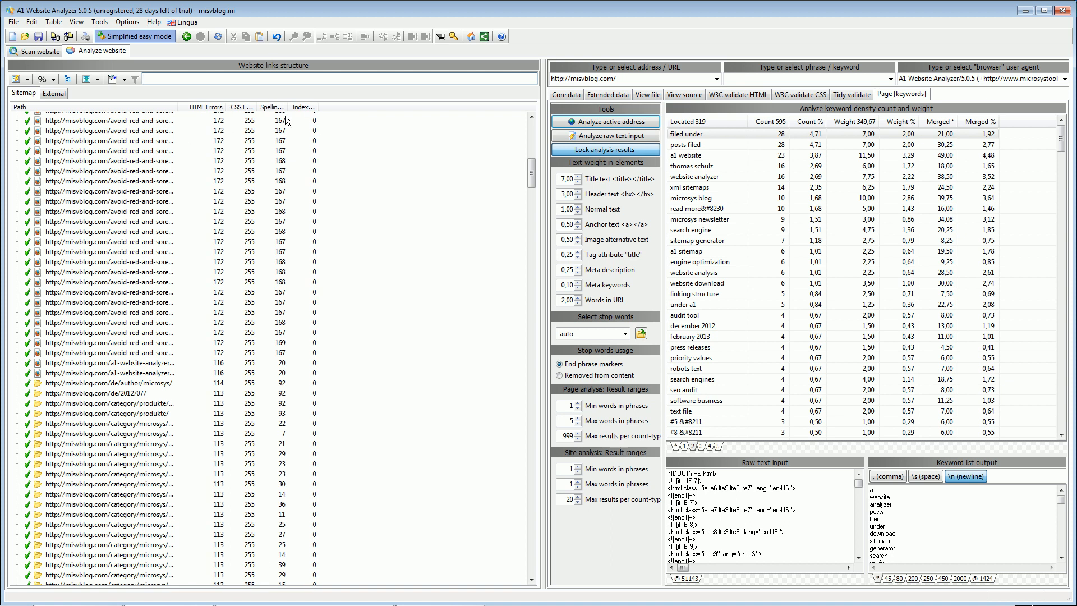
double_click(258, 107)
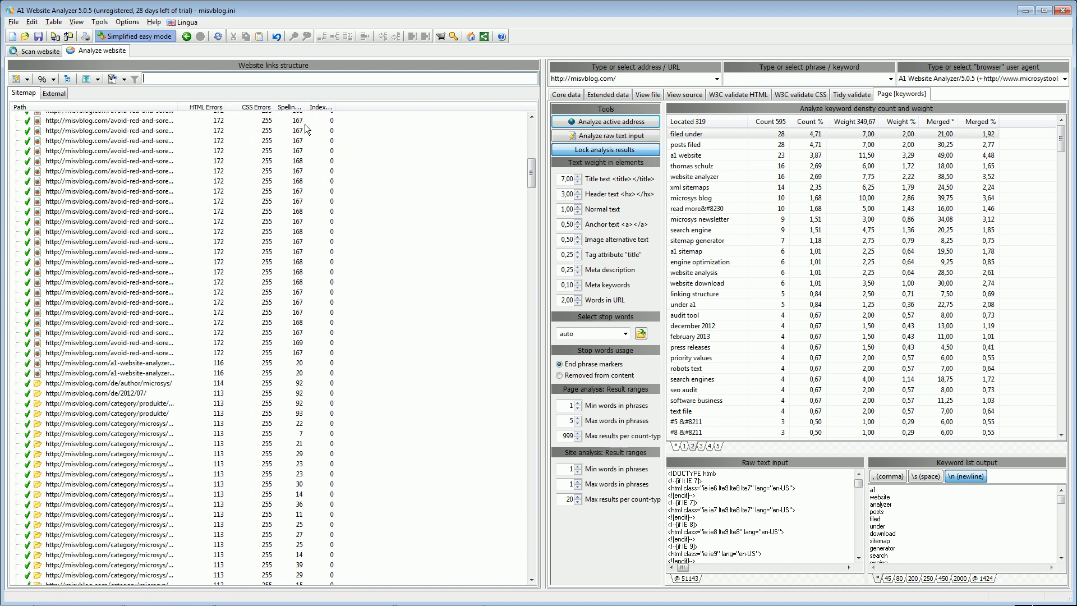
double_click(305, 107)
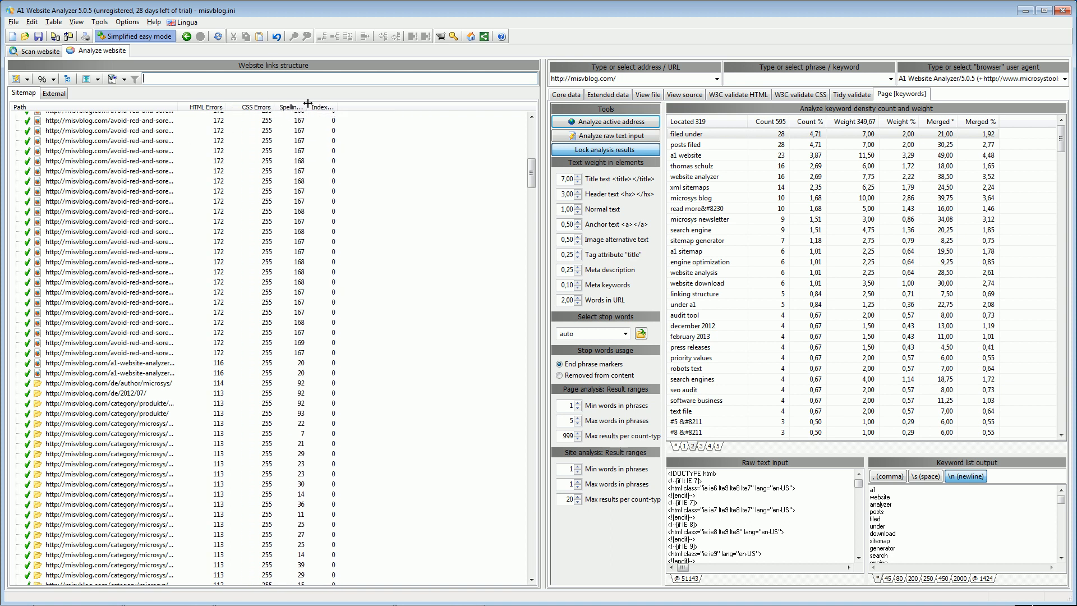
drag(530, 174, 531, 133)
click(161, 119)
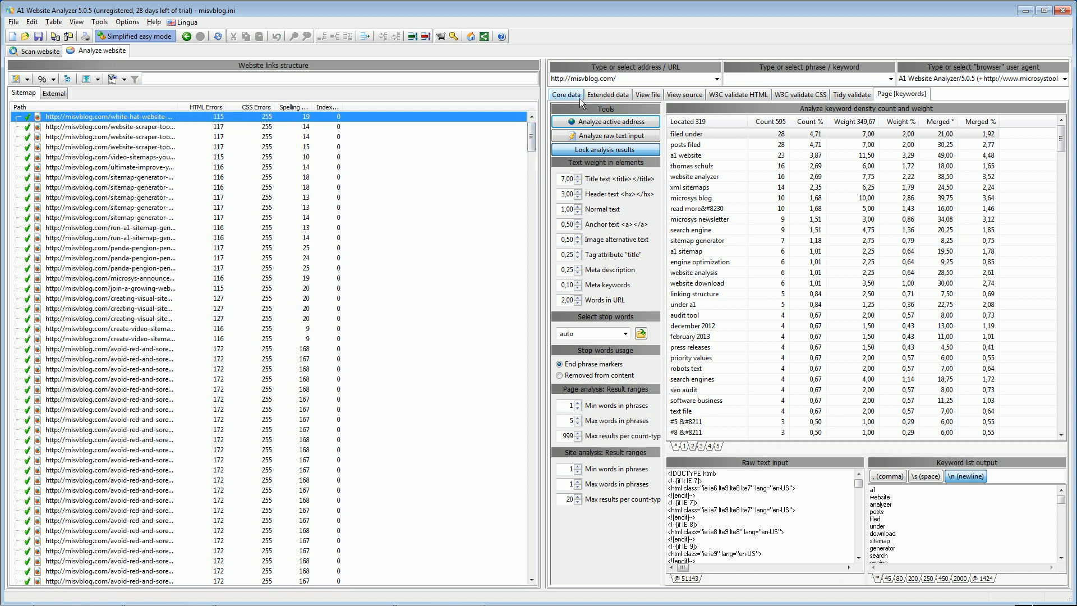
click(749, 94)
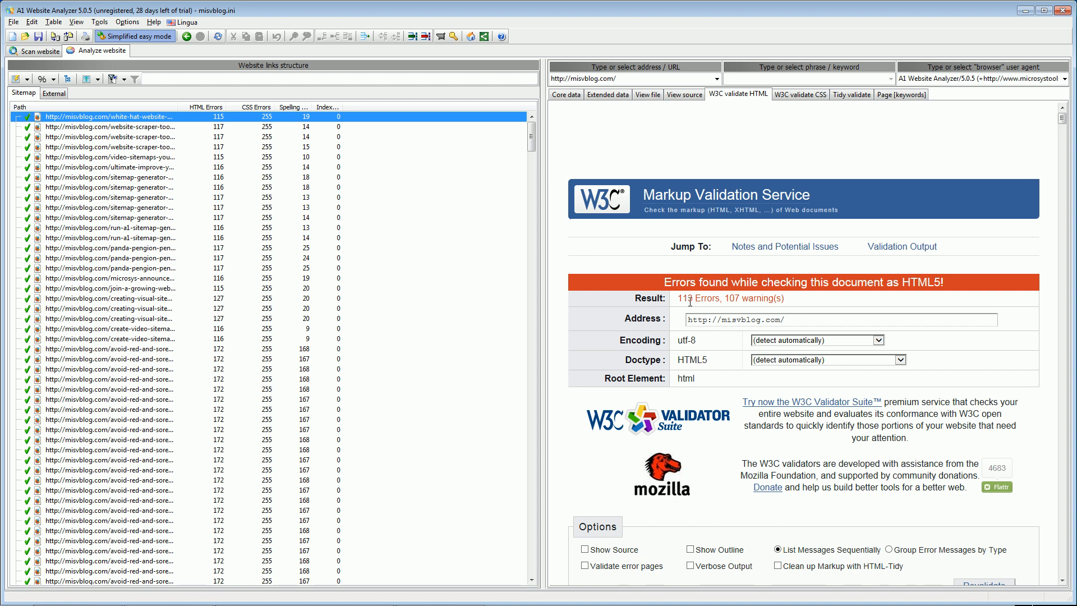
drag(678, 299, 721, 300)
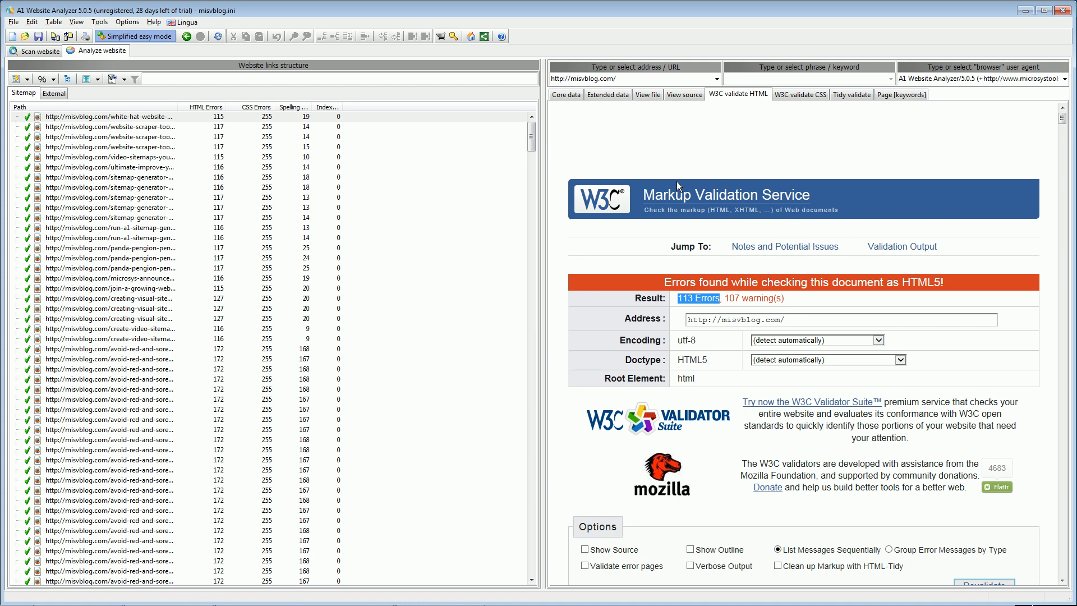
key(alt+Tab)
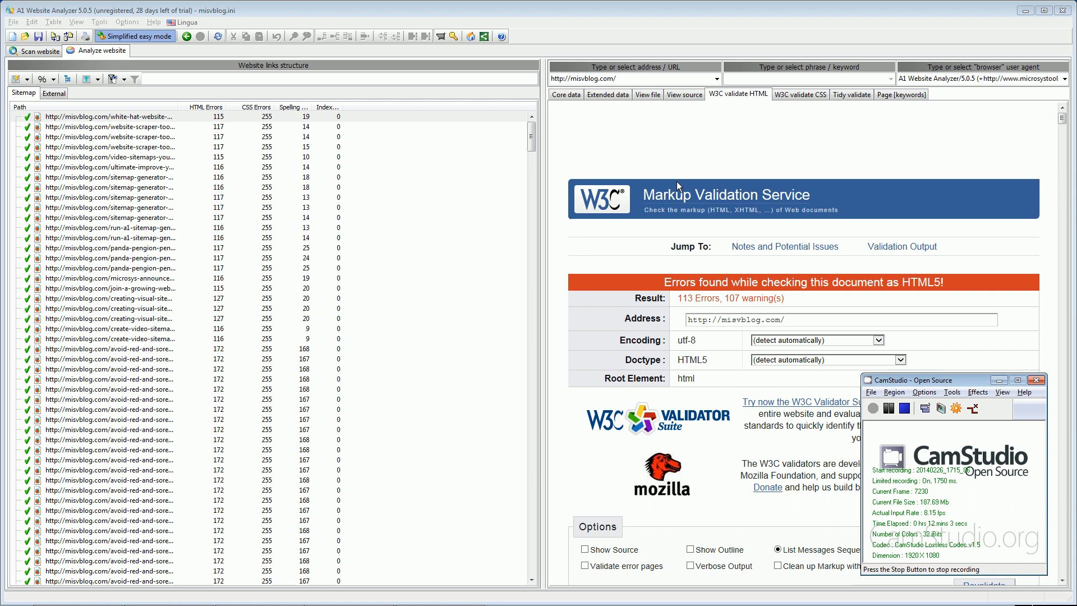